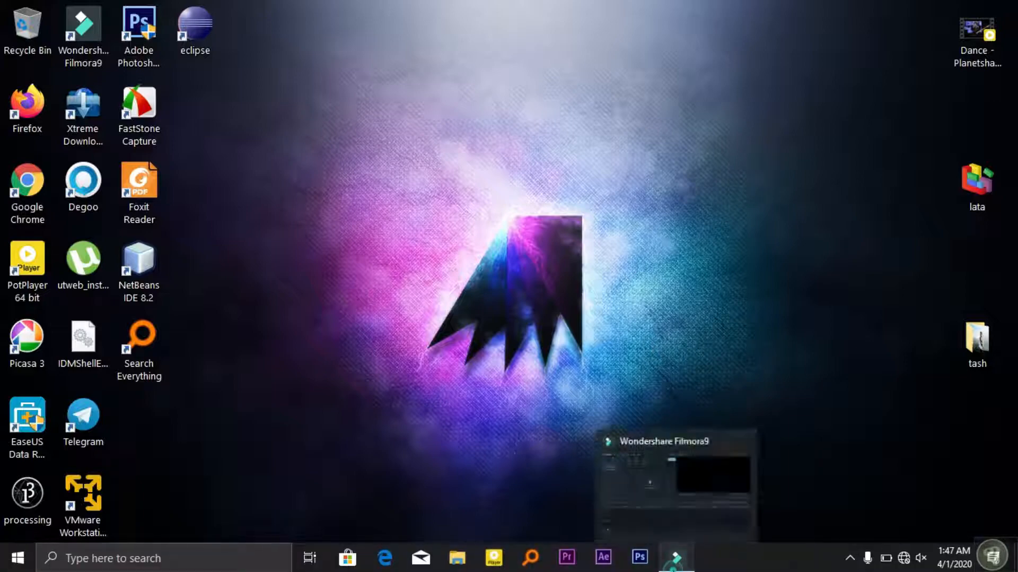
# Switch to Wondershare Filmora9 and import the video file VID_20200117_023455 into the project media
pyautogui.click(677, 557)
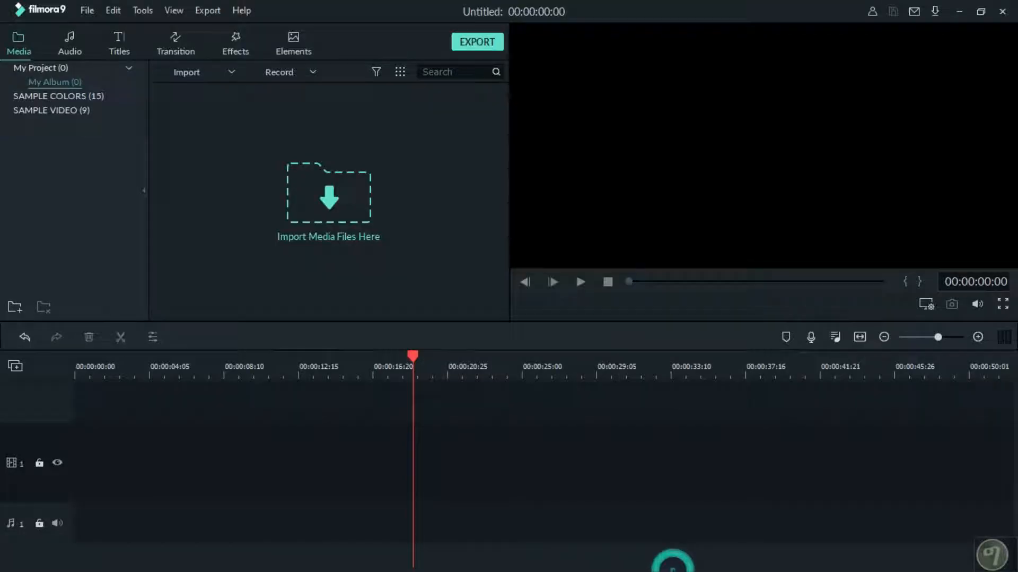
pyautogui.click(334, 202)
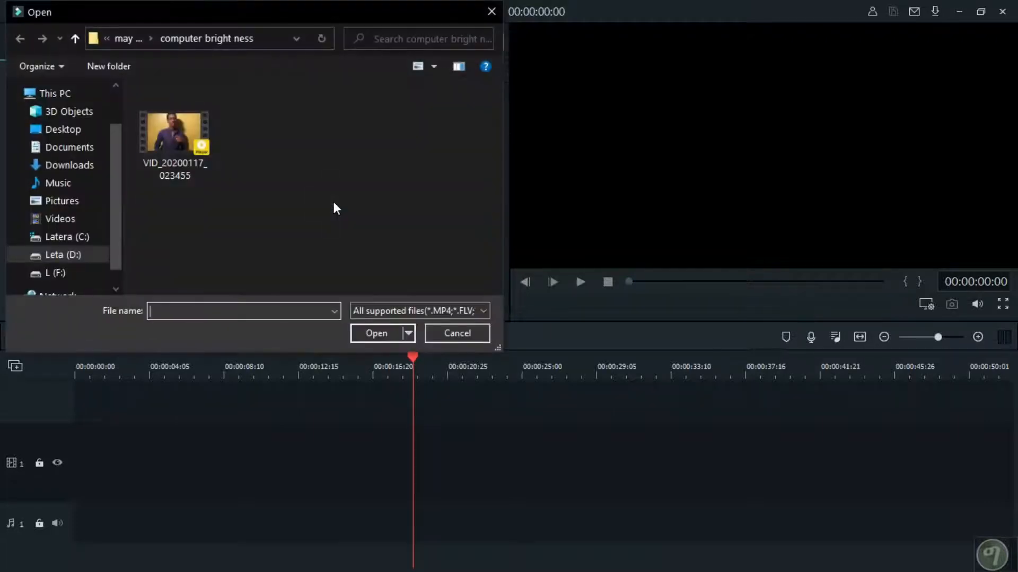
pyautogui.click(174, 128)
pyautogui.click(374, 331)
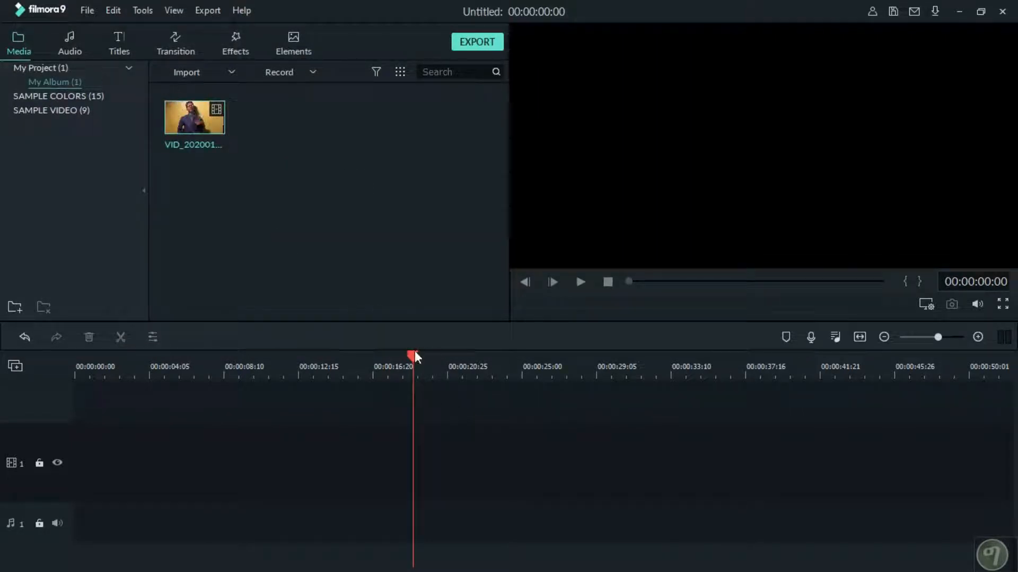
# Place the imported video at the start of video track 1 and match the project settings to the media
pyautogui.moveTo(413, 354); pyautogui.dragTo(2, 362)
pyautogui.moveTo(212, 137); pyautogui.dragTo(40, 524)
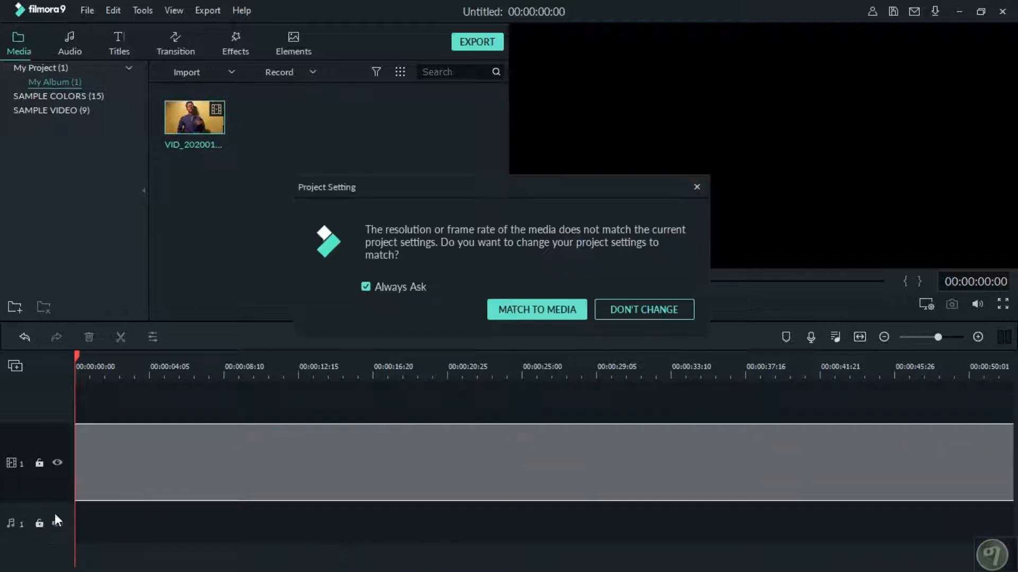
pyautogui.click(572, 317)
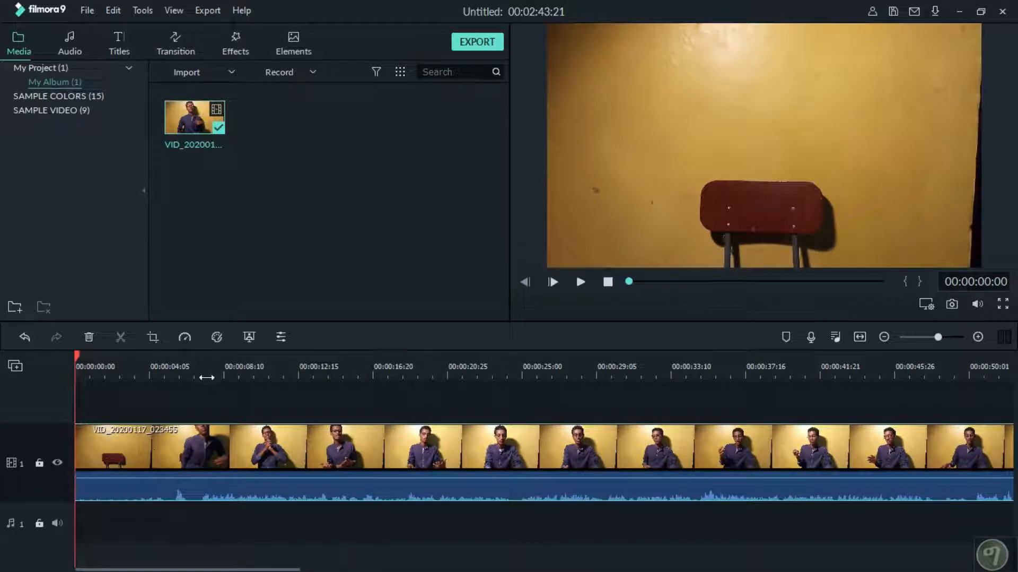
# Scrub through roughly the first 20 seconds of the video to examine where the speaker starts
pyautogui.click(207, 377)
pyautogui.moveTo(204, 356); pyautogui.dragTo(300, 360)
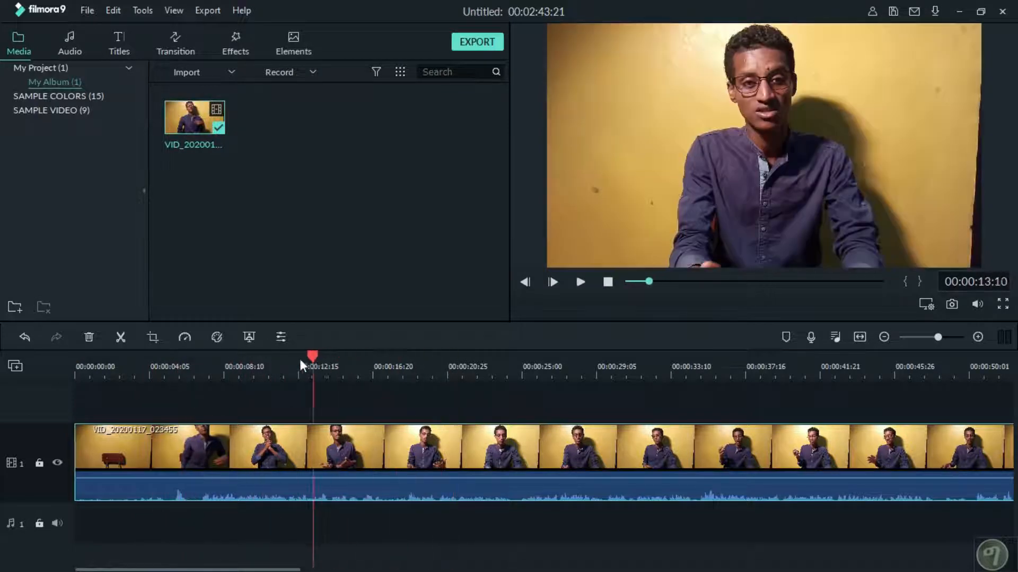
pyautogui.click(443, 374)
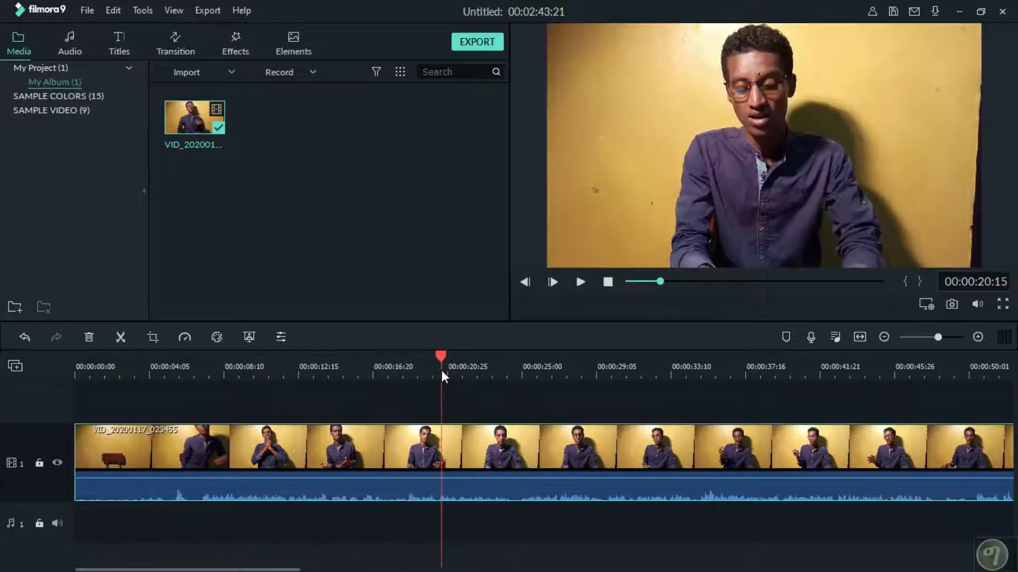
pyautogui.moveTo(443, 374); pyautogui.dragTo(186, 399)
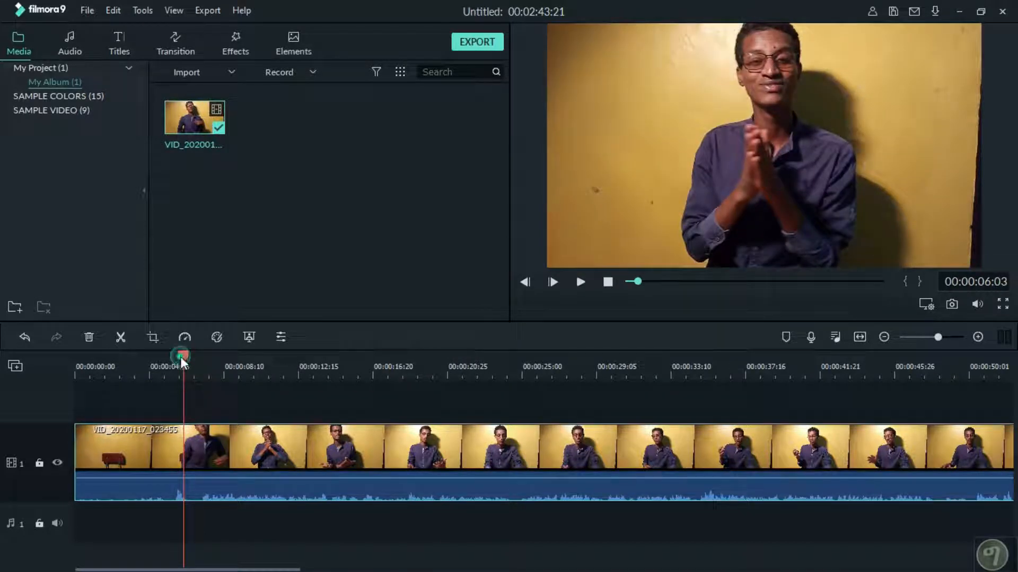
pyautogui.moveTo(180, 356); pyautogui.dragTo(229, 369)
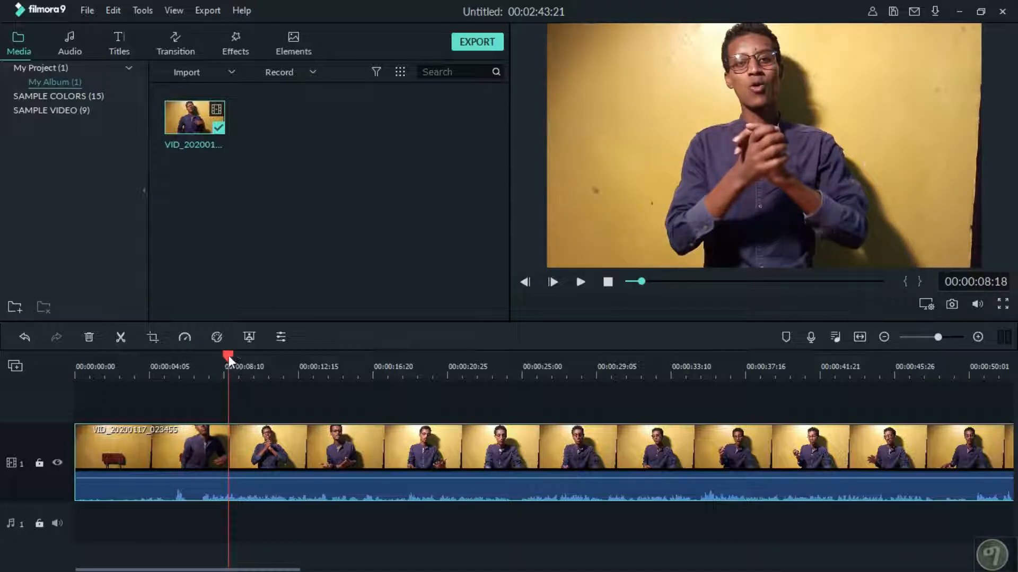
pyautogui.moveTo(232, 358); pyautogui.dragTo(167, 368)
pyautogui.press('space')
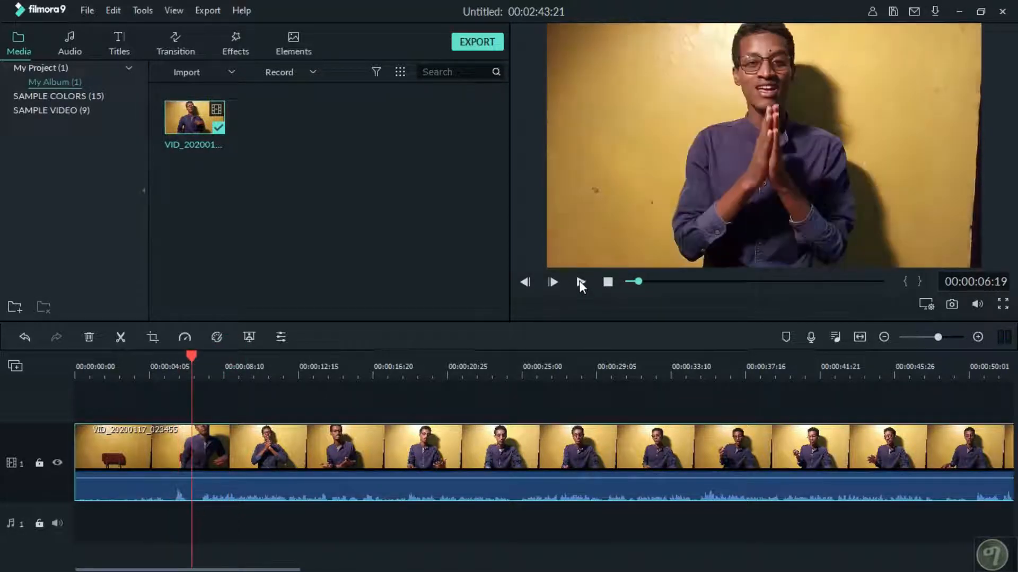
# Play the opening to find the cut point and split the video at 00:00:06:15
pyautogui.click(580, 281)
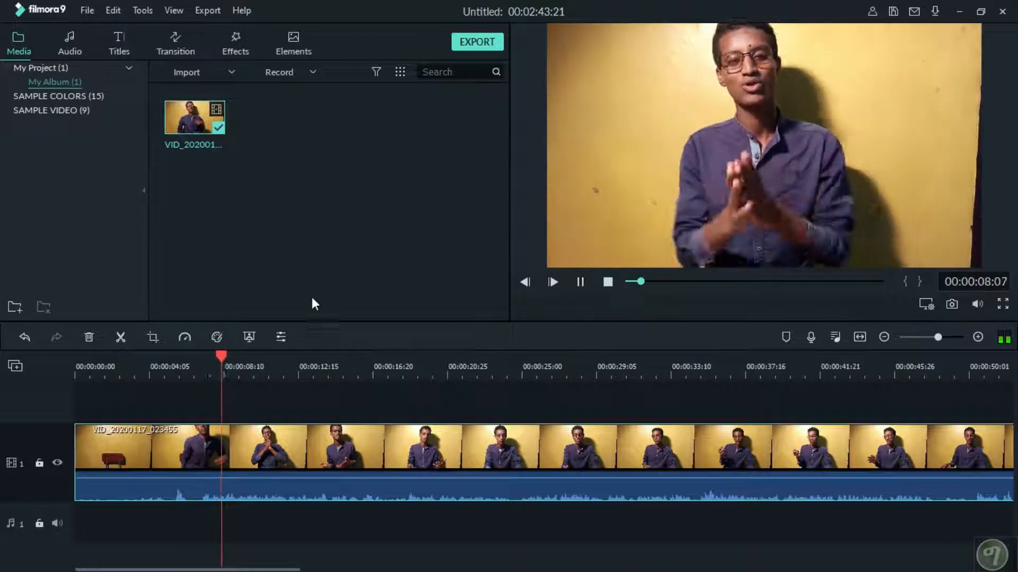
pyautogui.click(198, 371)
pyautogui.click(133, 372)
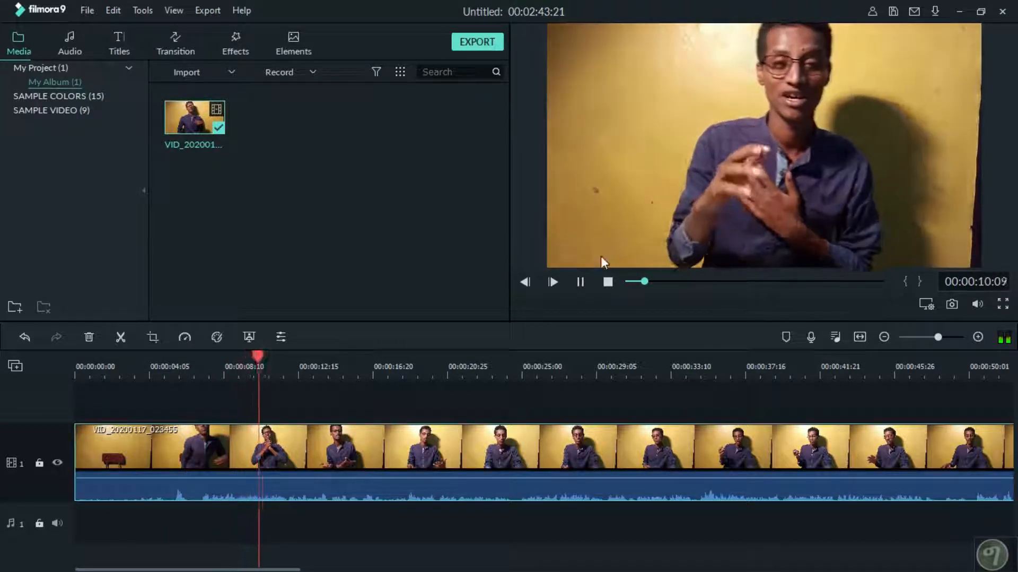
pyautogui.click(583, 279)
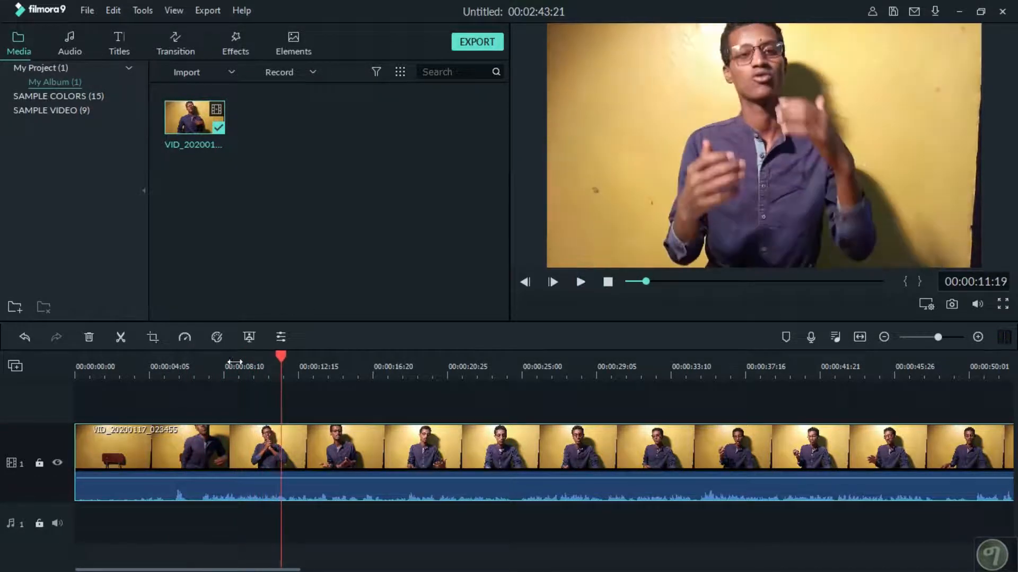
pyautogui.click(190, 370)
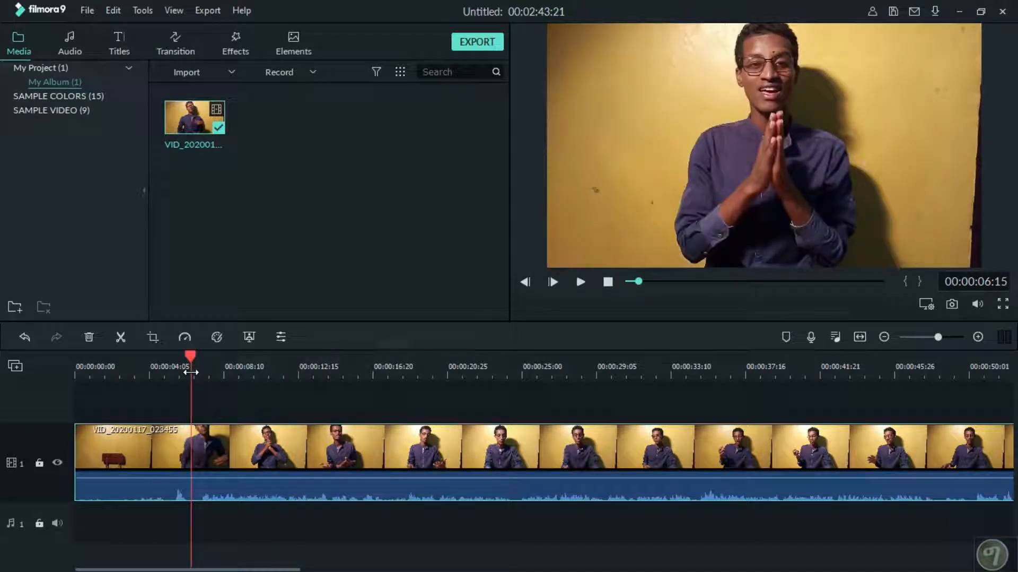
pyautogui.click(121, 338)
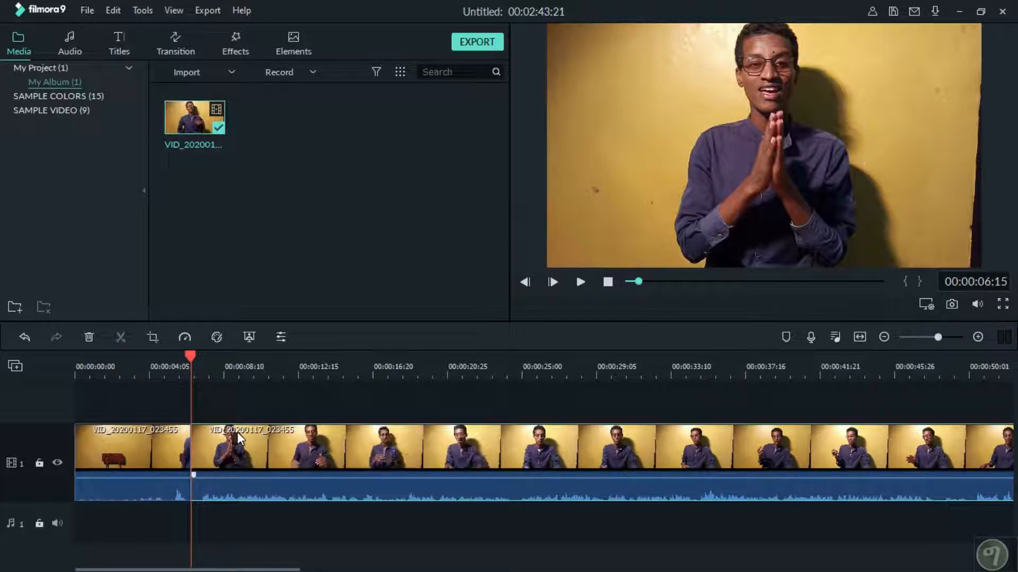
# Delete the opening segment before the split, and remove the empty gap it leaves at the track's start
pyautogui.click(157, 448)
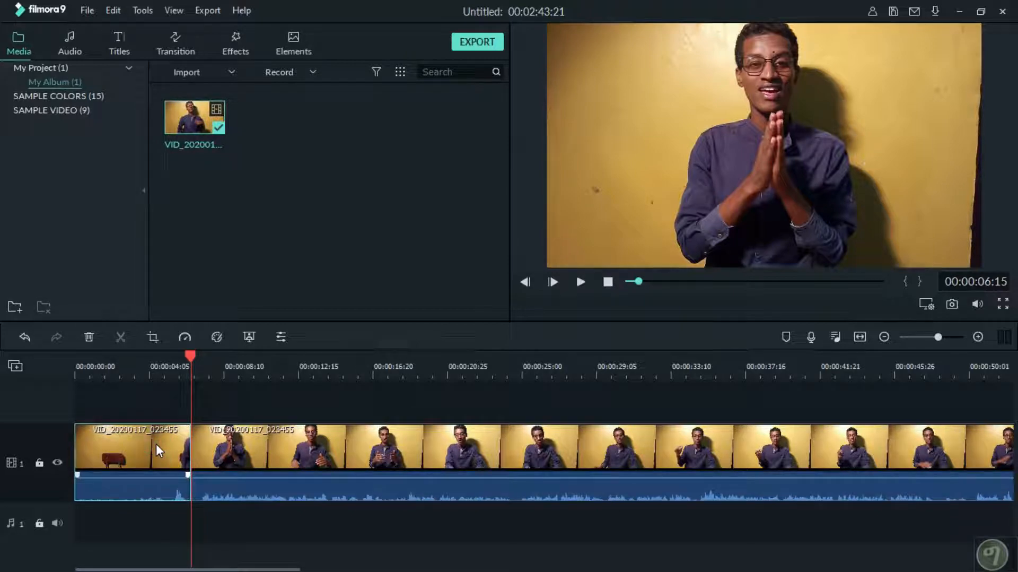
pyautogui.click(107, 367)
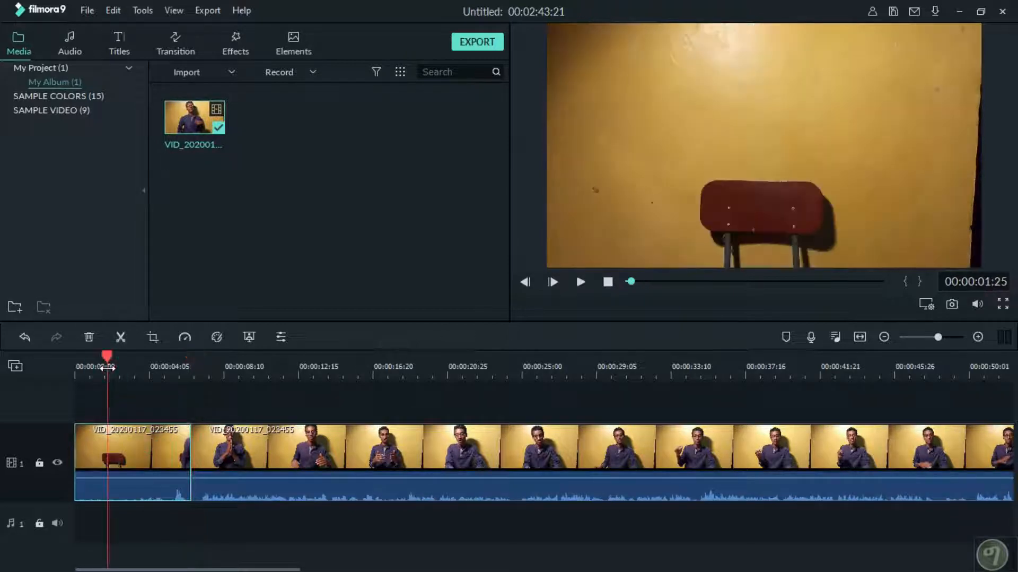
pyautogui.click(582, 281)
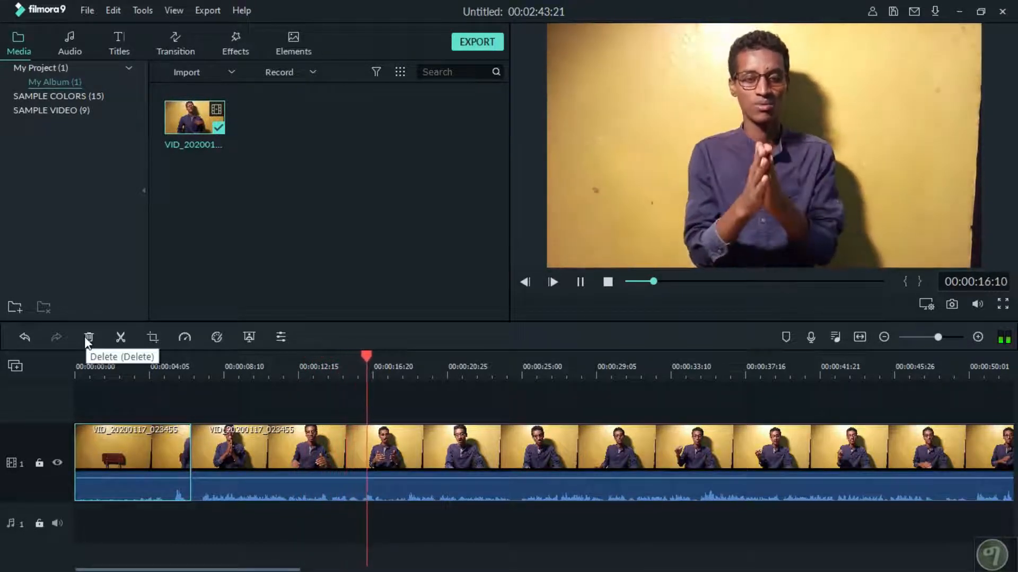
pyautogui.click(85, 339)
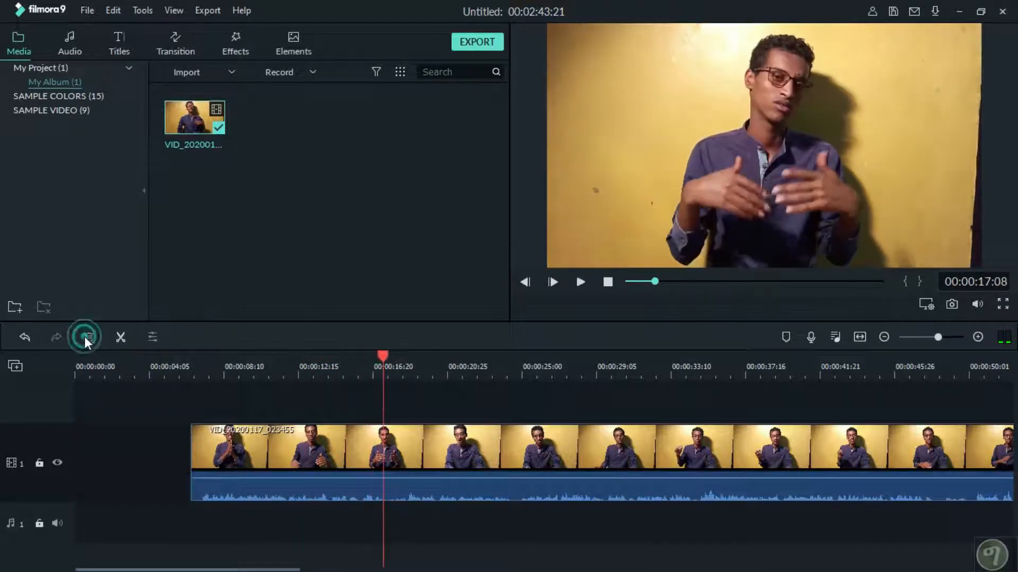
pyautogui.click(146, 445)
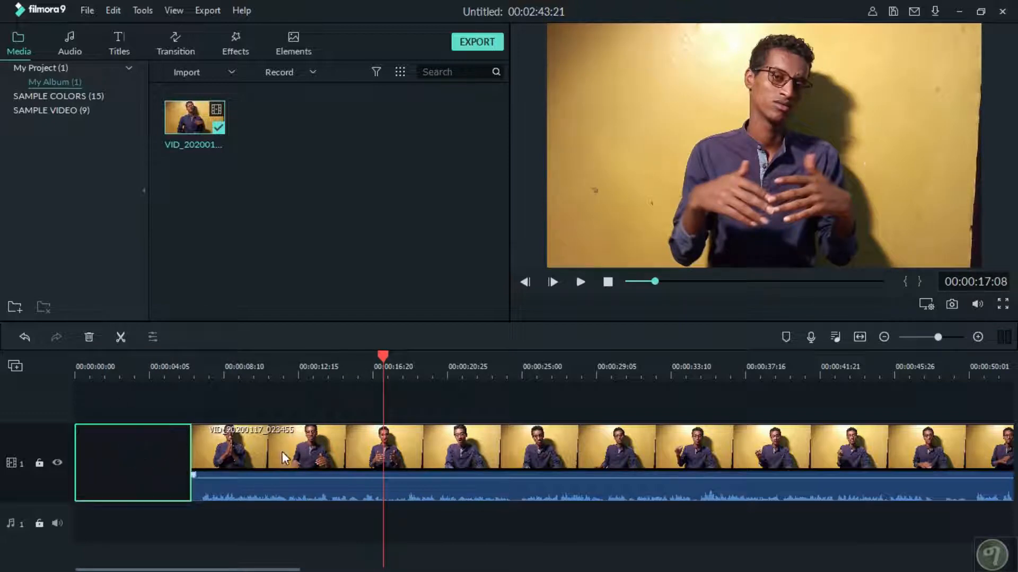
pyautogui.press('Delete')
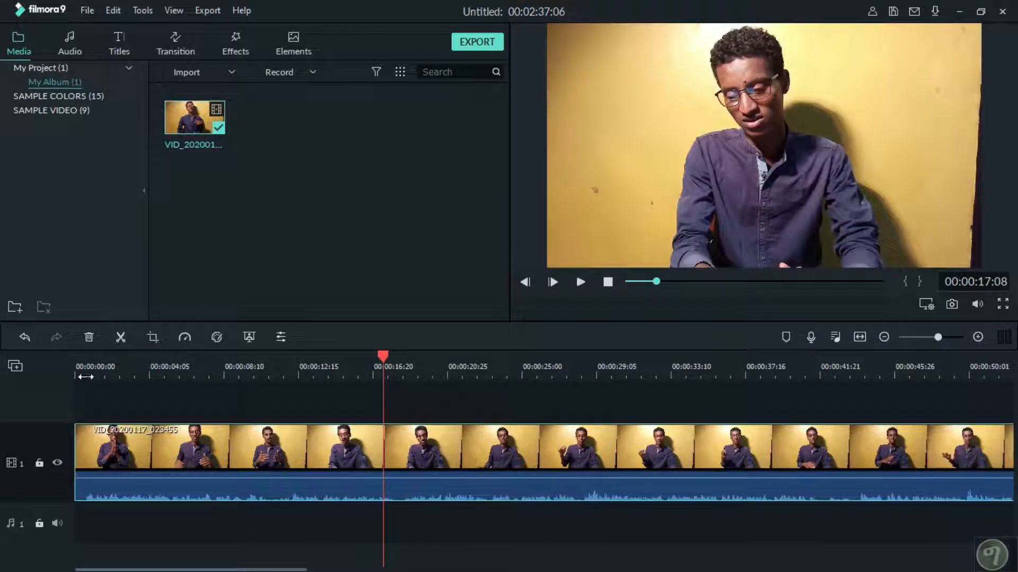
# Play the trimmed video from near its start and split it at 00:00:17:22
pyautogui.click(83, 366)
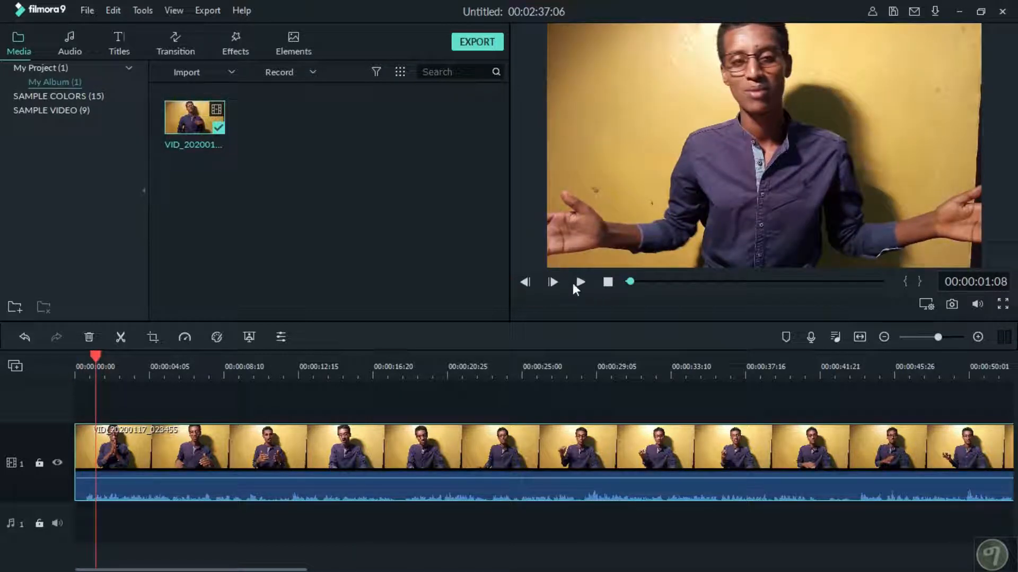
pyautogui.click(580, 283)
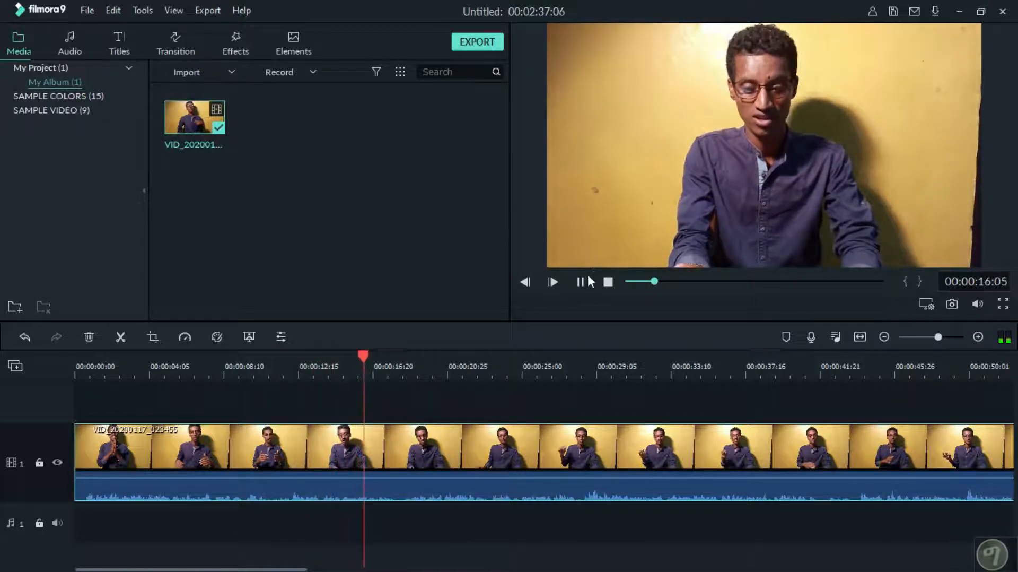
pyautogui.click(581, 282)
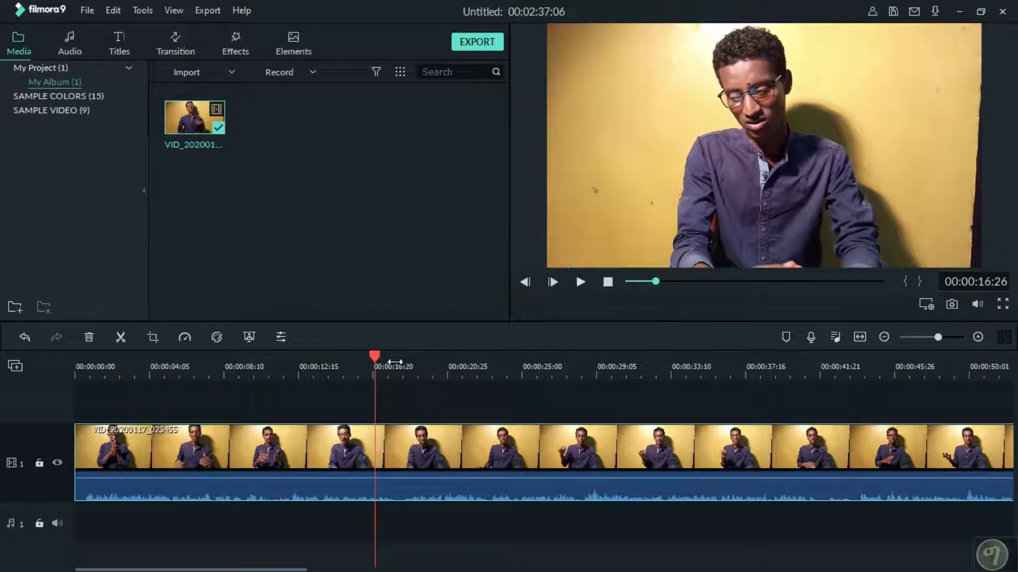
pyautogui.click(391, 366)
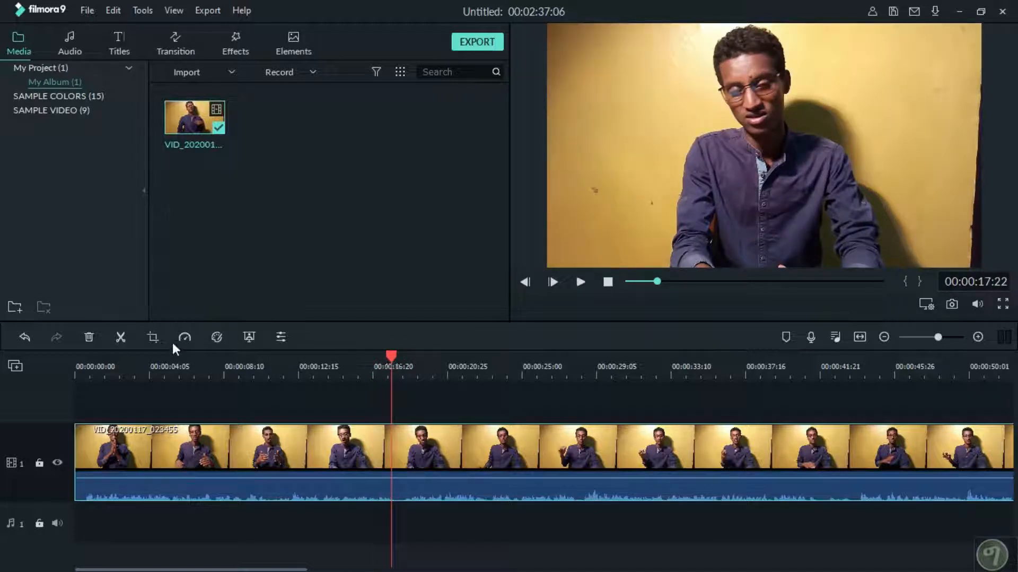
pyautogui.click(120, 337)
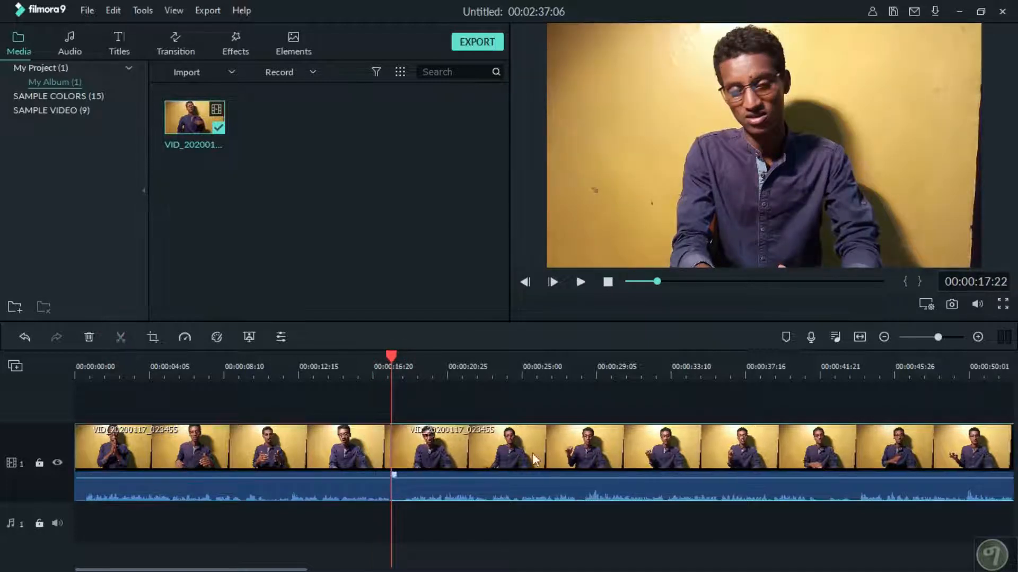
# Insert the Countdown 1 sample video between the two segments at 00:00:17:22, with the second segment directly after it
pyautogui.moveTo(497, 441); pyautogui.dragTo(591, 436)
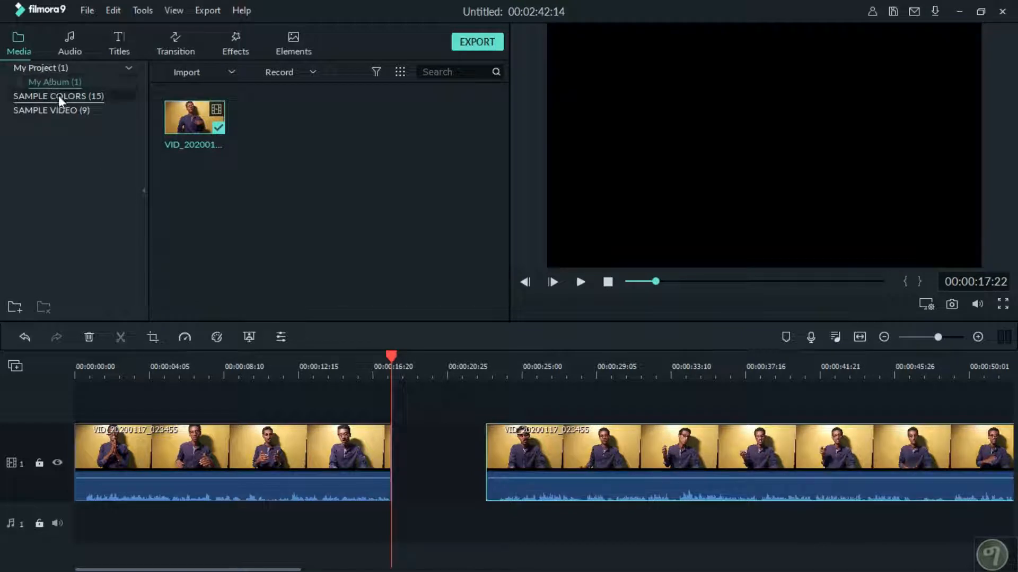
pyautogui.click(59, 110)
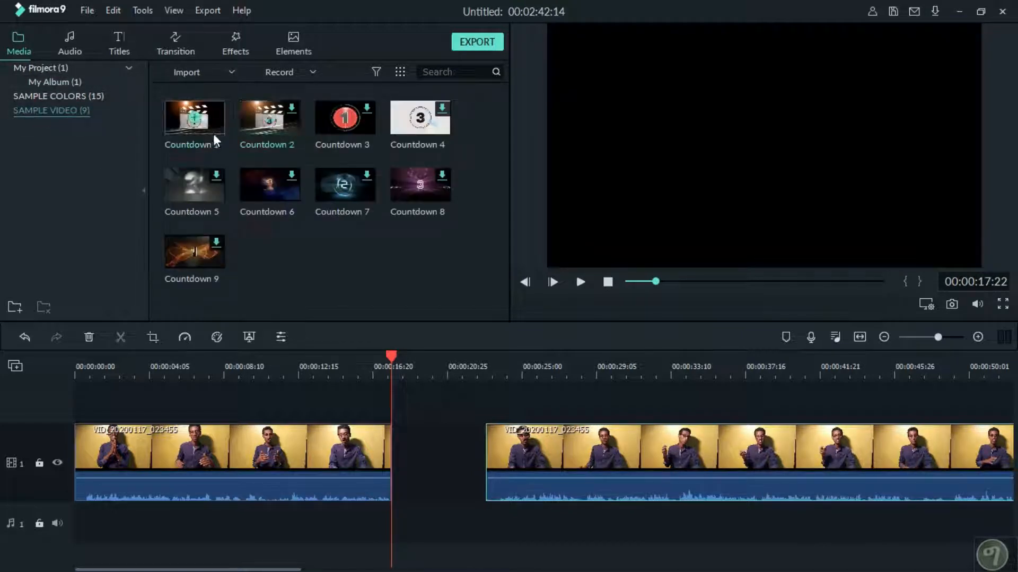
pyautogui.moveTo(213, 132); pyautogui.dragTo(396, 438)
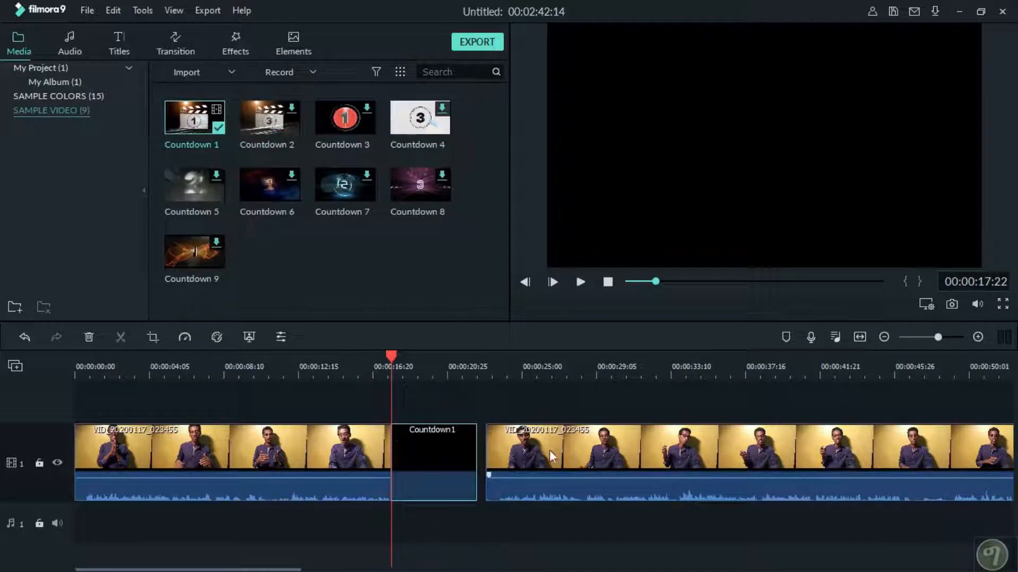
pyautogui.click(483, 436)
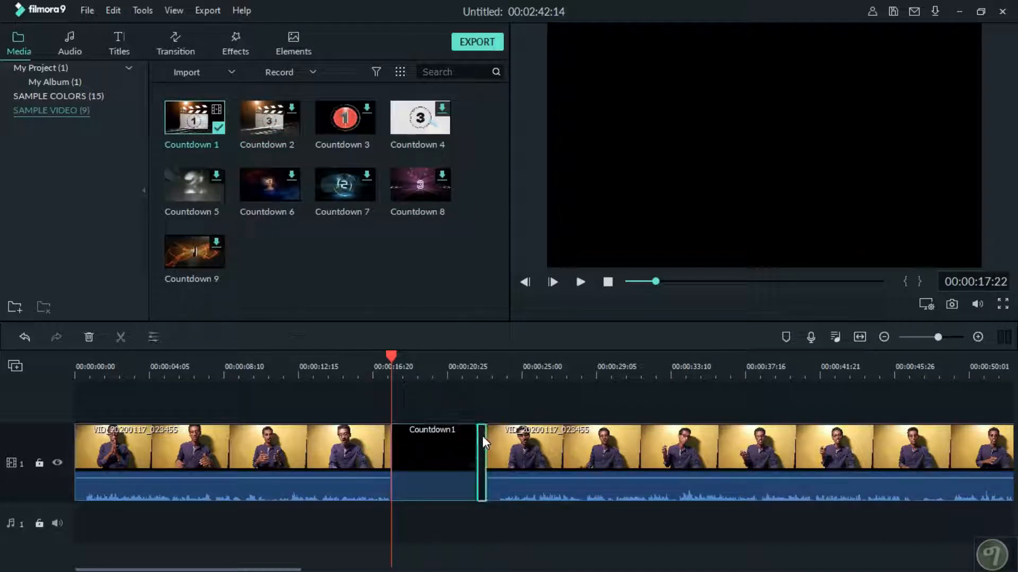
pyautogui.moveTo(553, 444); pyautogui.dragTo(546, 444)
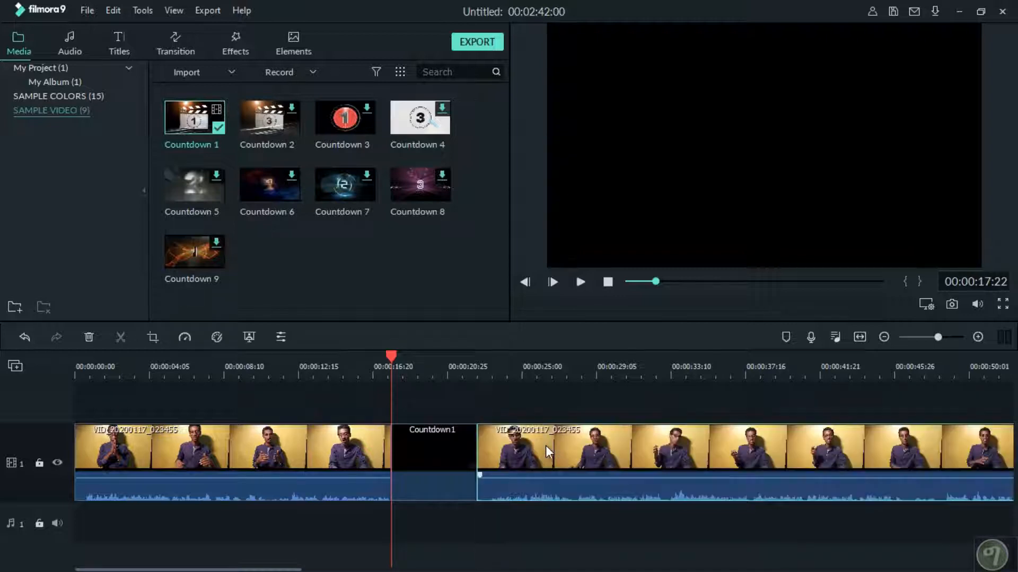
# Play back the sequence from the end of the first segment through Countdown 1 into the second segment
pyautogui.click(370, 367)
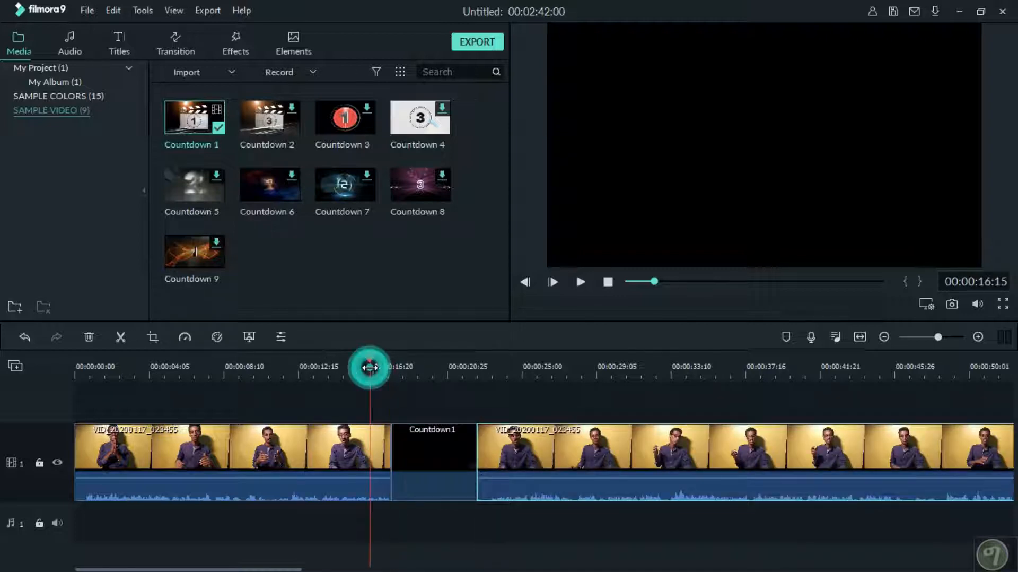
pyautogui.press('space')
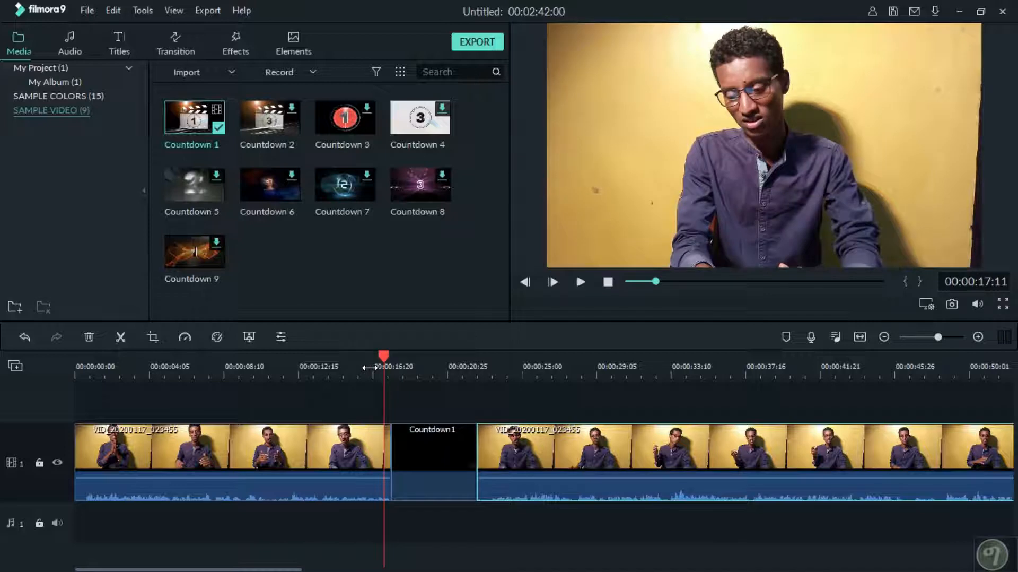
pyautogui.click(580, 281)
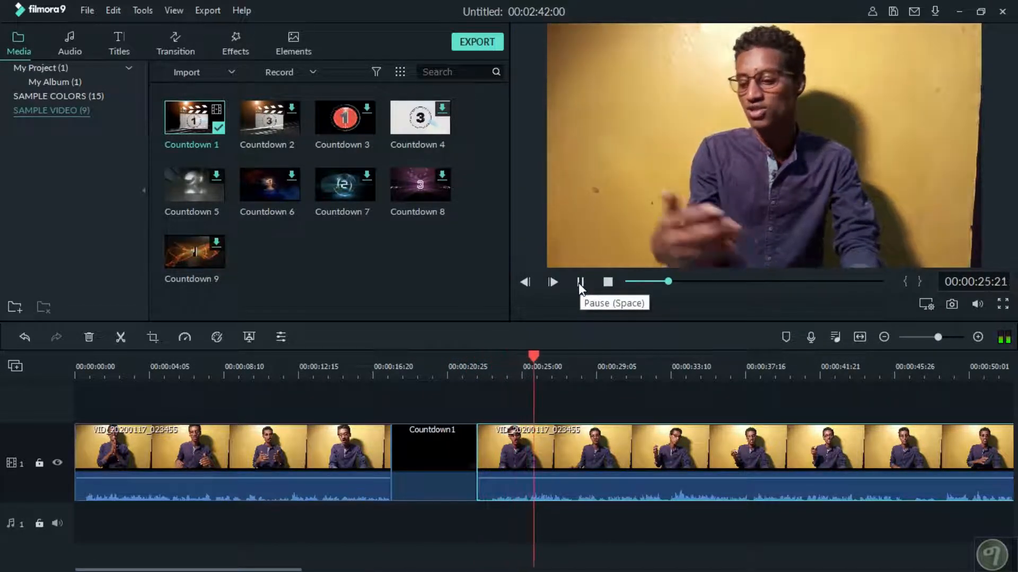
pyautogui.click(579, 282)
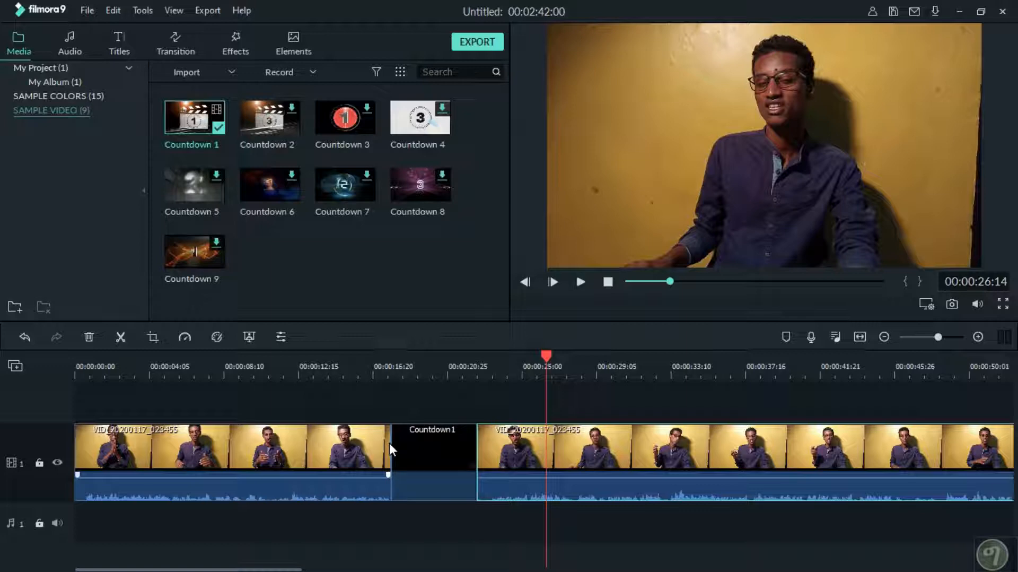
# Preview the Bar, Blind and Blind 1 transitions, and apply Bar between the first segment and Countdown 1
pyautogui.click(169, 43)
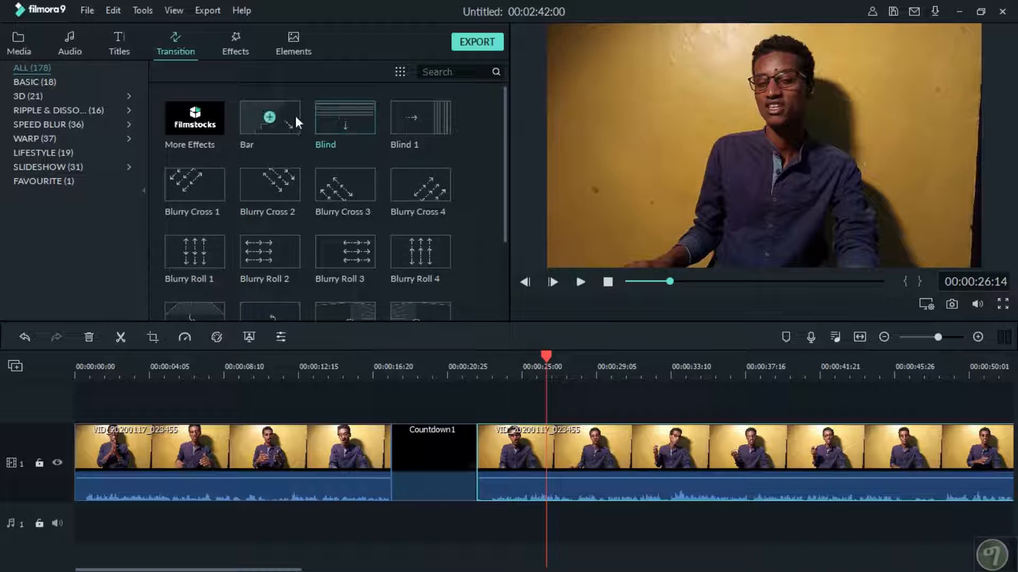
pyautogui.click(292, 120)
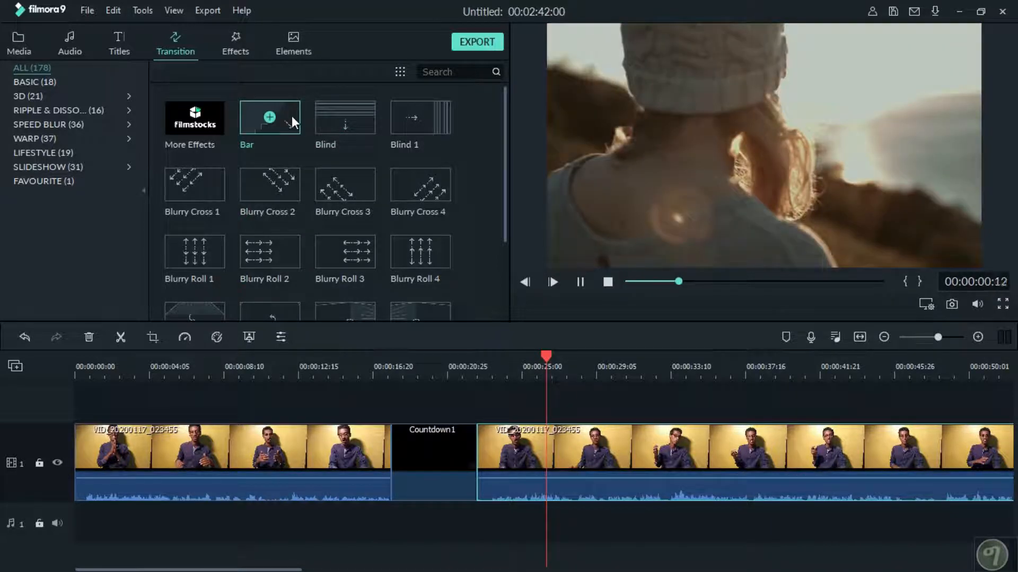
pyautogui.click(364, 117)
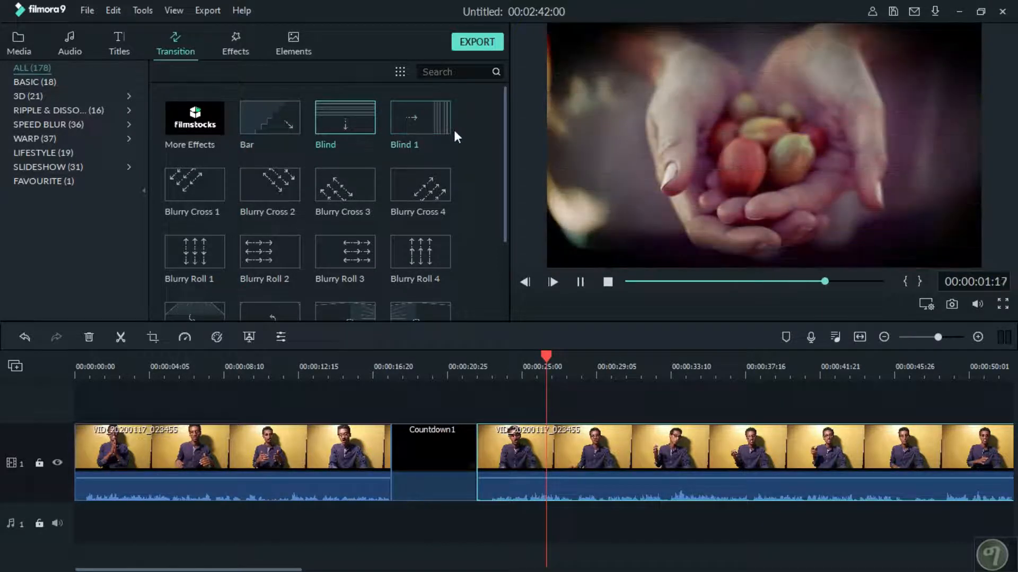
pyautogui.click(452, 129)
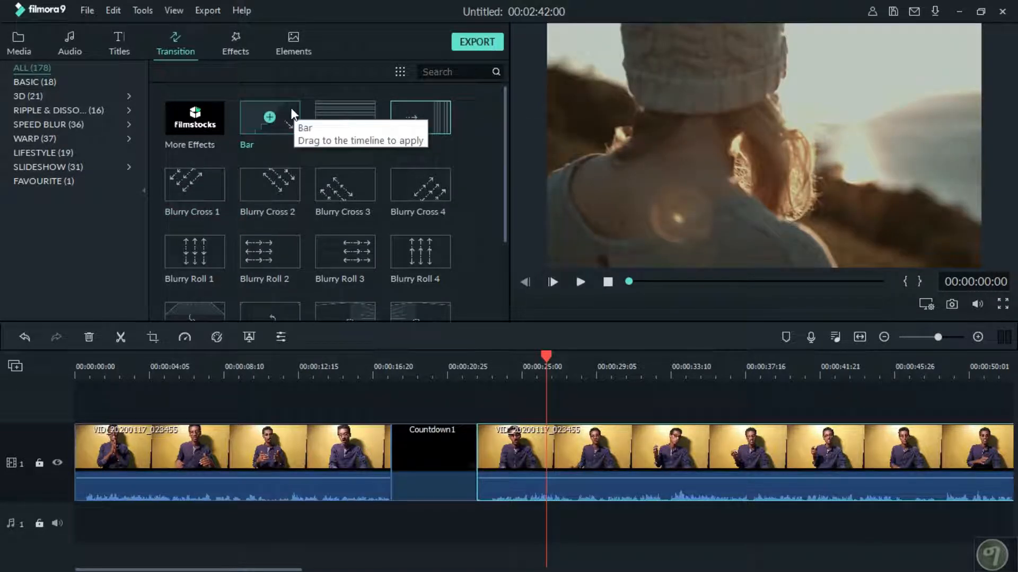
pyautogui.moveTo(292, 109); pyautogui.dragTo(378, 427)
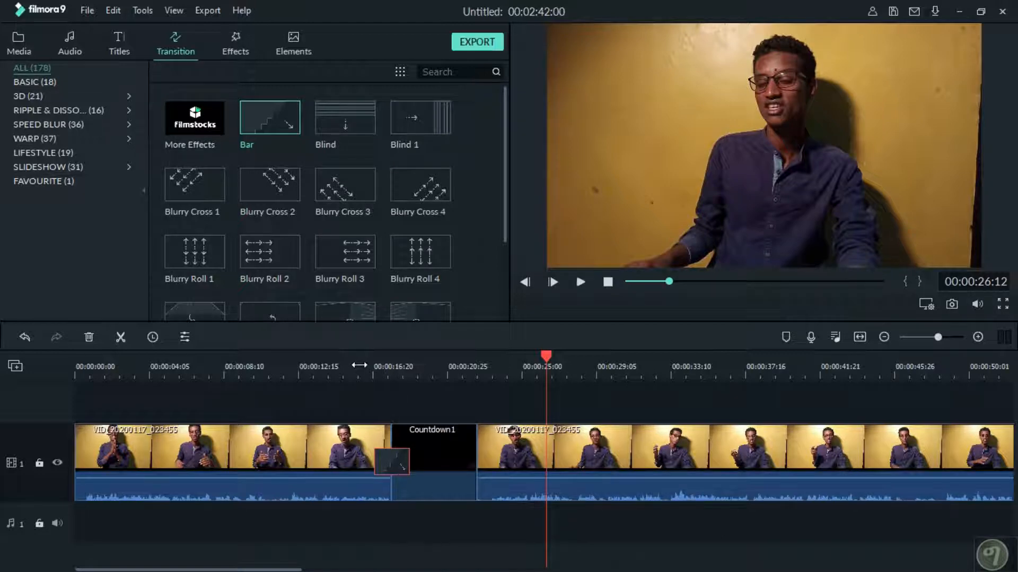
# Play back the sequence from 00:00:16:24 through the Bar transition and the countdown into the second segment
pyautogui.click(359, 364)
pyautogui.press('space')
pyautogui.press('space')
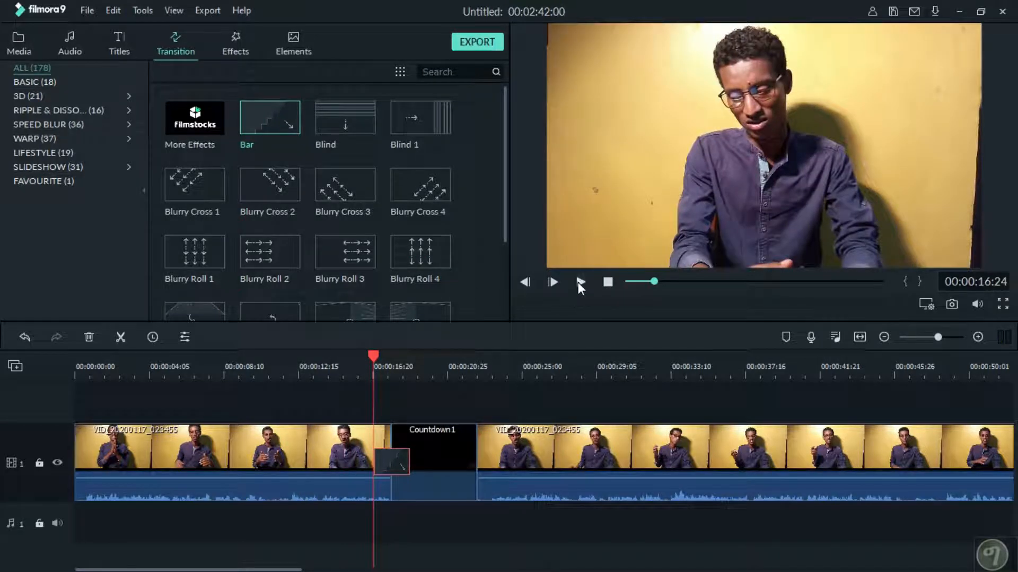
pyautogui.click(579, 283)
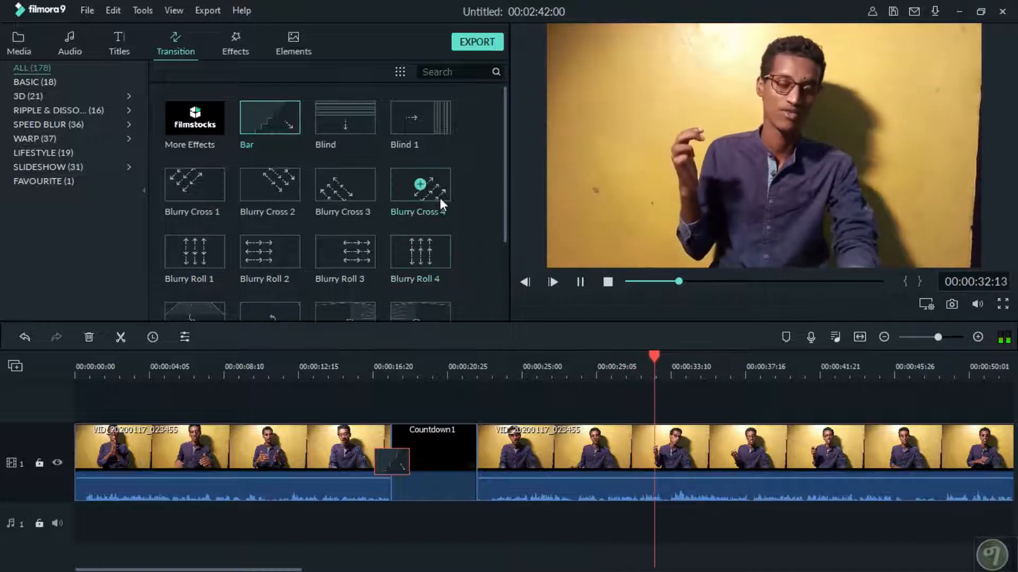
# Apply the Blurry Cross 4 transition between Countdown 1 and the second segment, and play it back from 00:00:20:11
pyautogui.moveTo(440, 196); pyautogui.dragTo(472, 457)
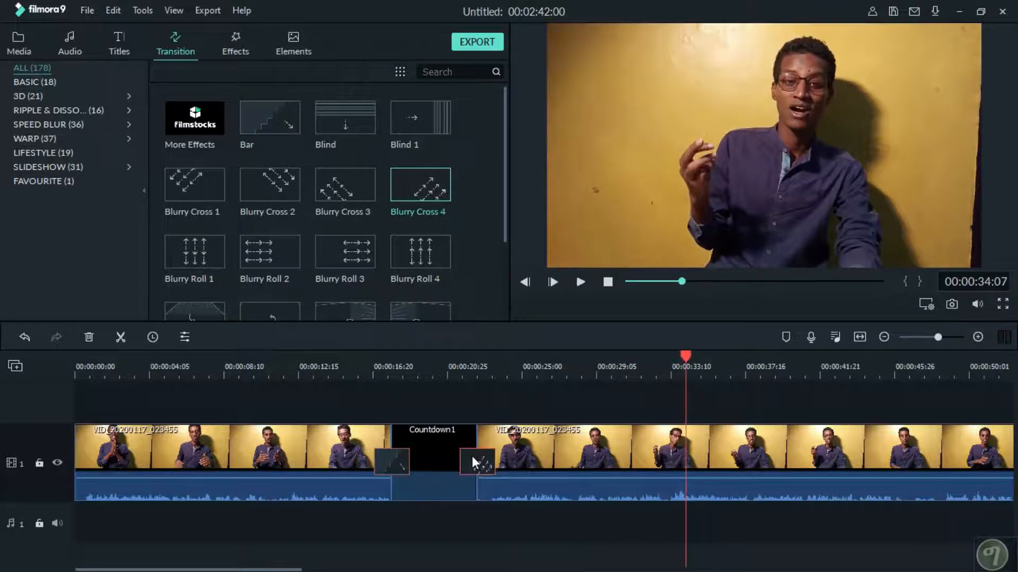
pyautogui.click(438, 360)
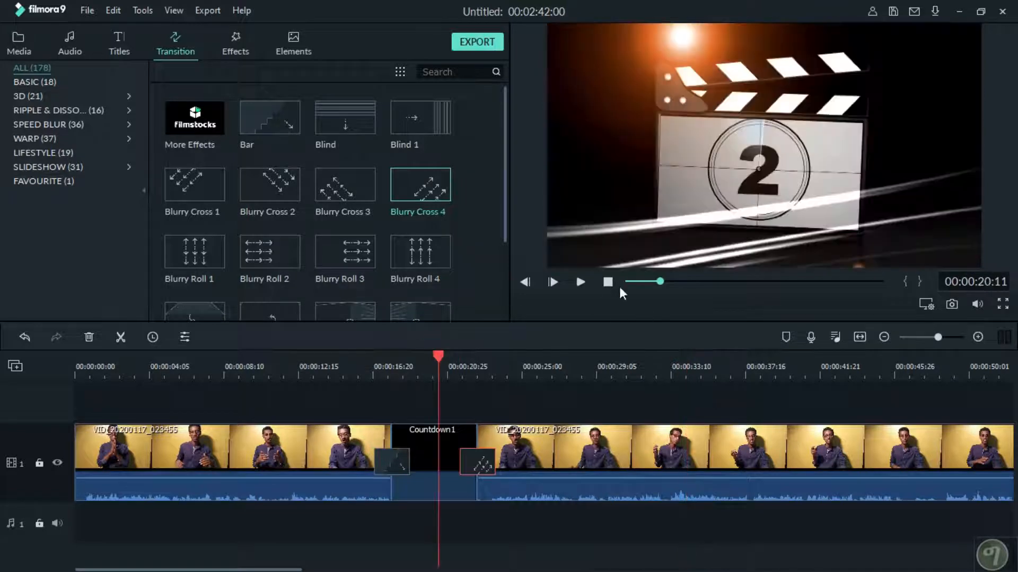
pyautogui.click(581, 281)
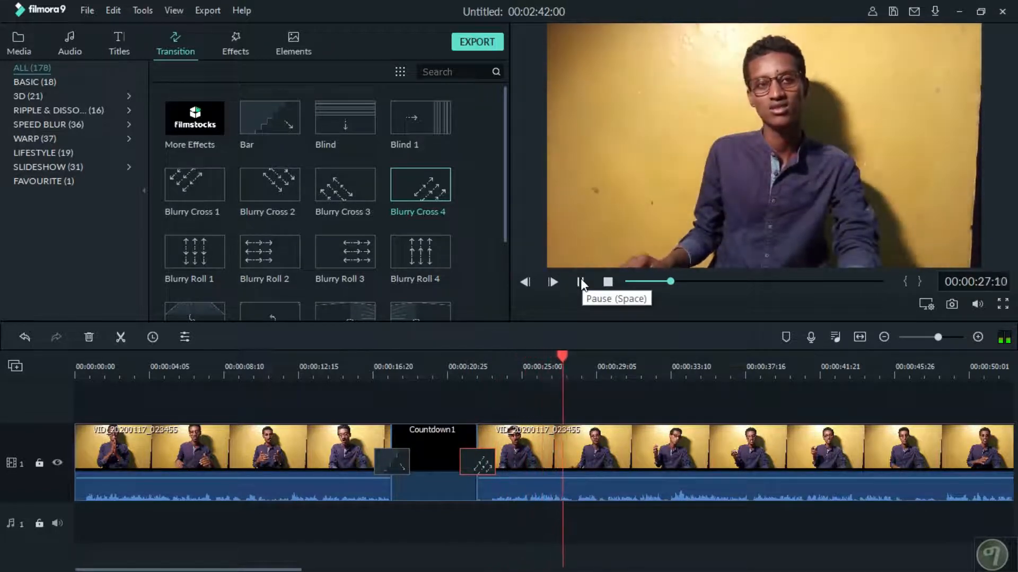
pyautogui.click(581, 281)
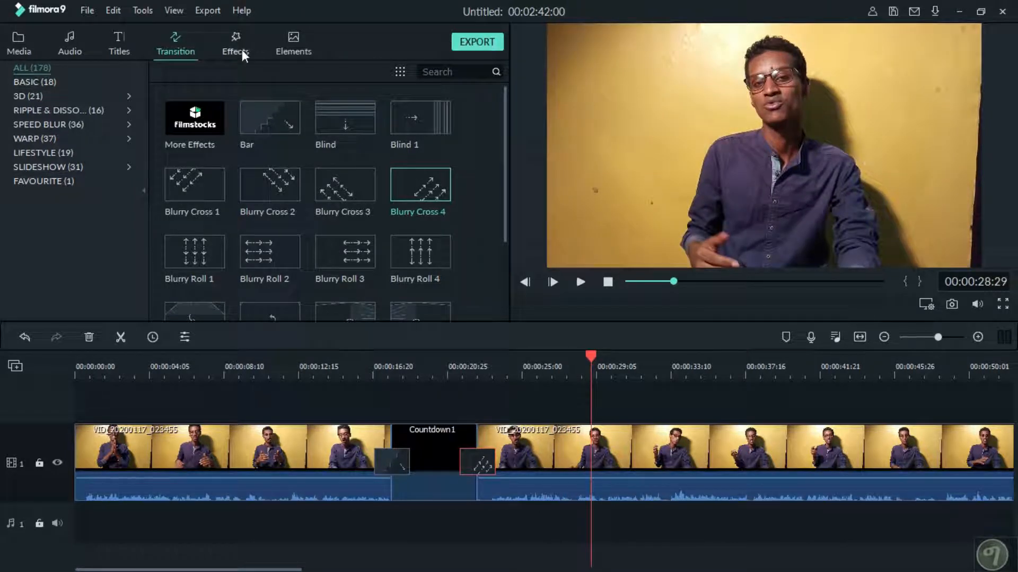
# Play part of the first segment starting from 00:00:04:07
pyautogui.click(151, 370)
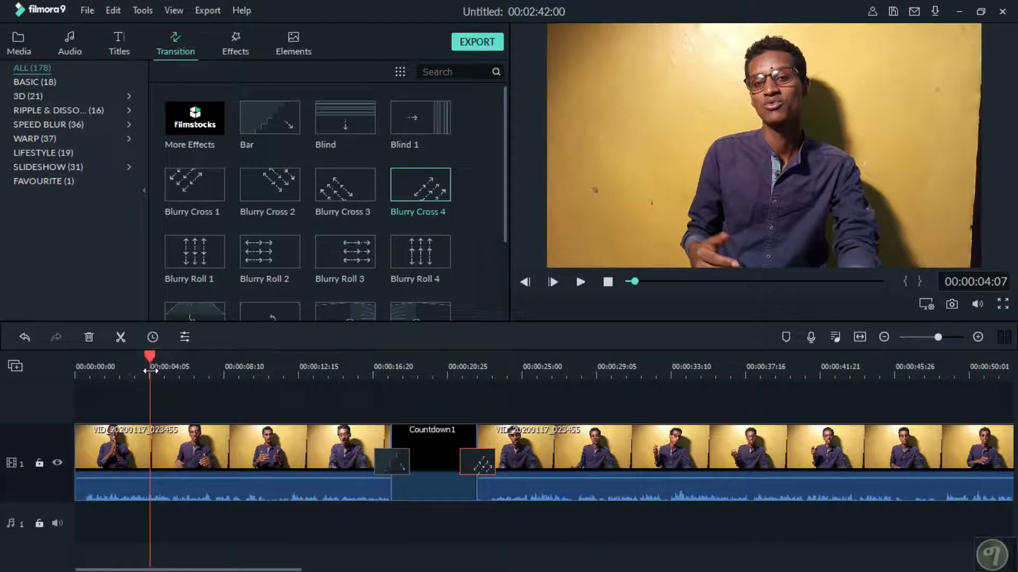
pyautogui.click(577, 282)
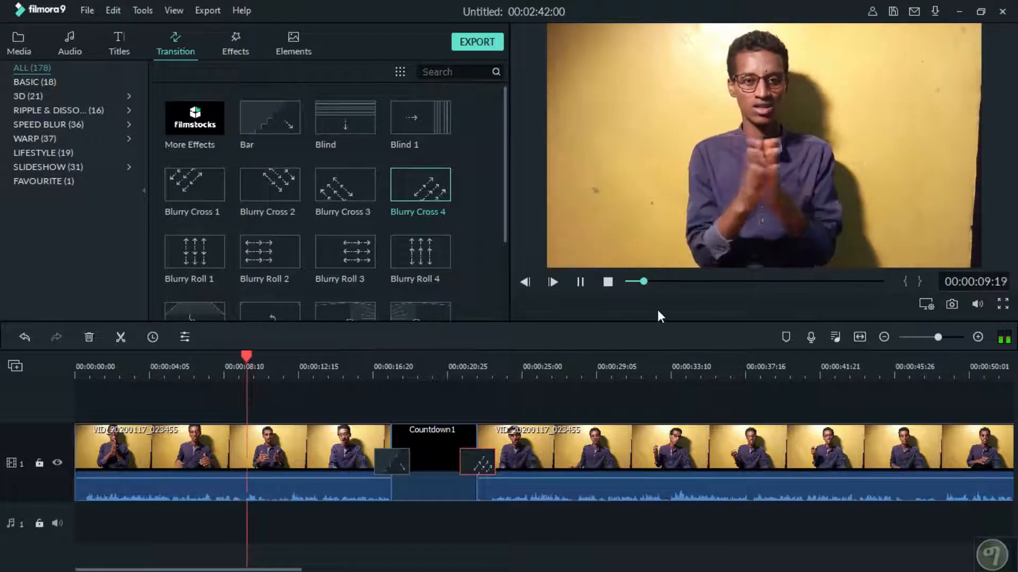
pyautogui.click(580, 282)
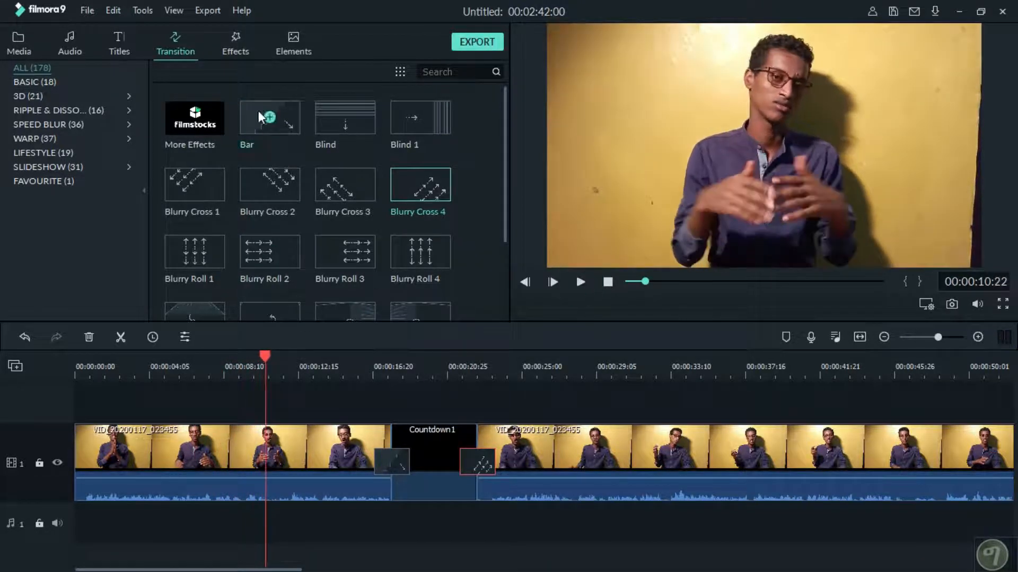
# Preview the 70s, 1977, Aegean, Aibao, Amaro, AmPlash, Arizona and Ash effects on the first segment
pyautogui.click(234, 46)
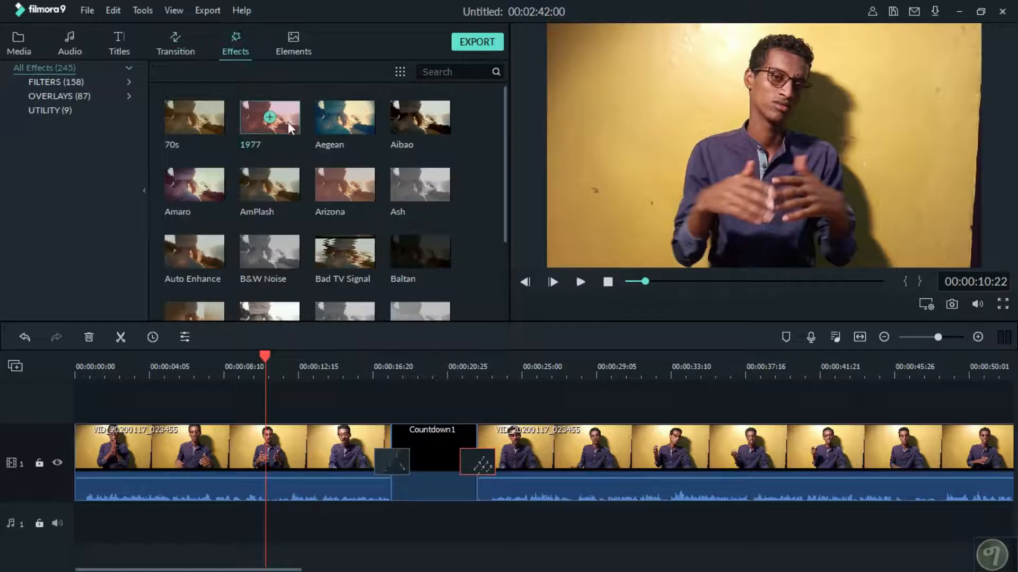
pyautogui.click(189, 439)
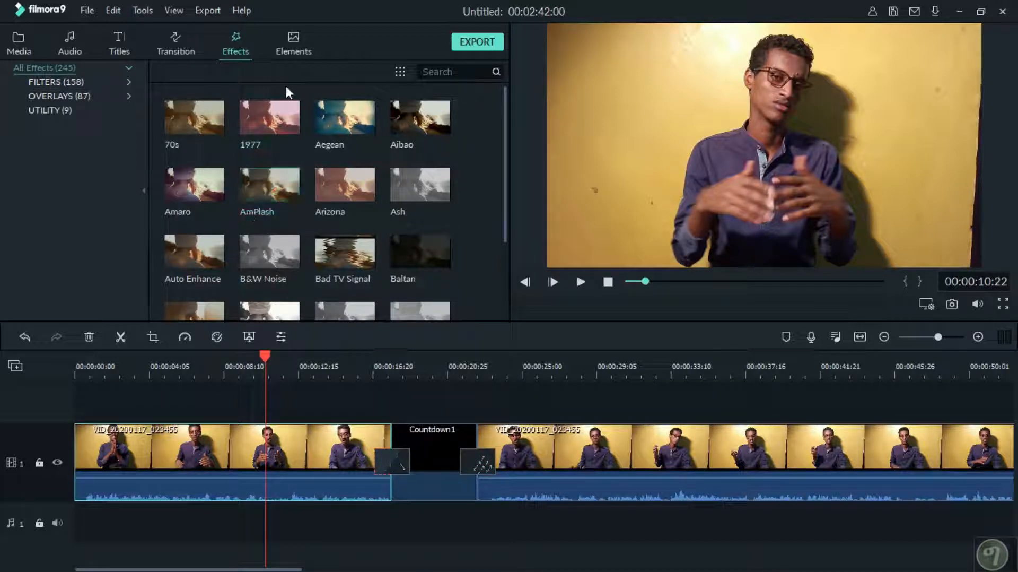
pyautogui.click(219, 125)
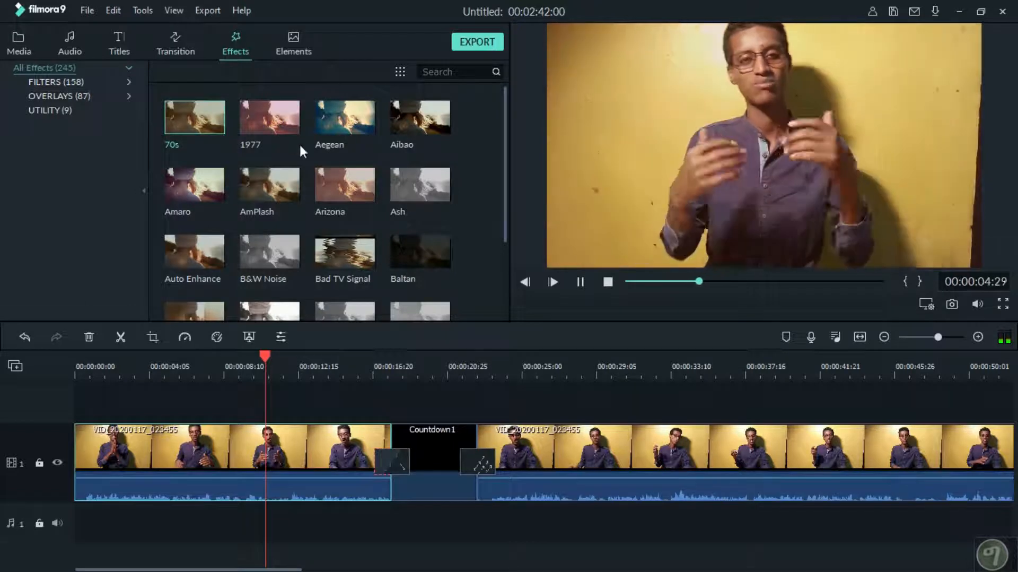
pyautogui.click(282, 130)
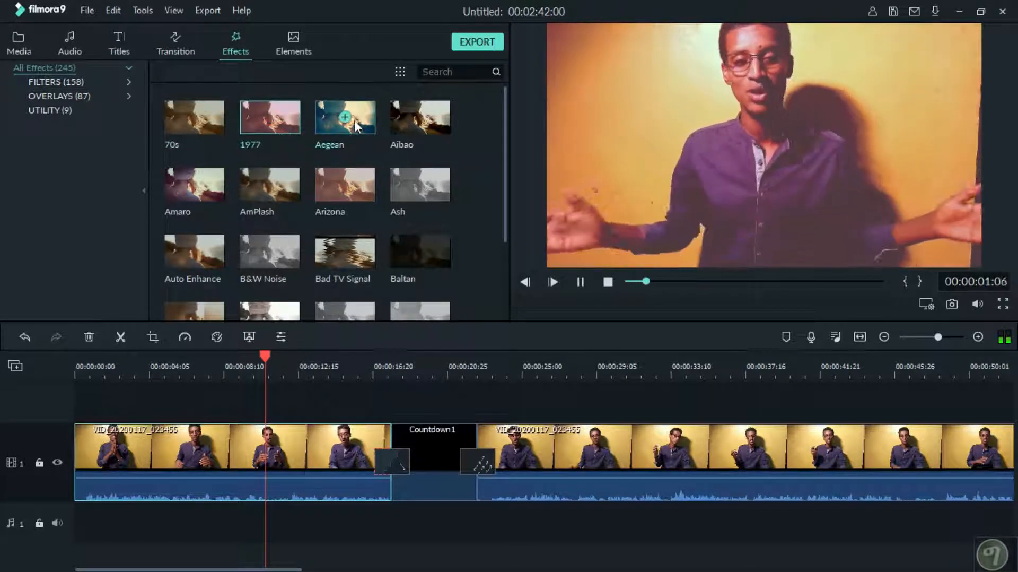
pyautogui.click(370, 122)
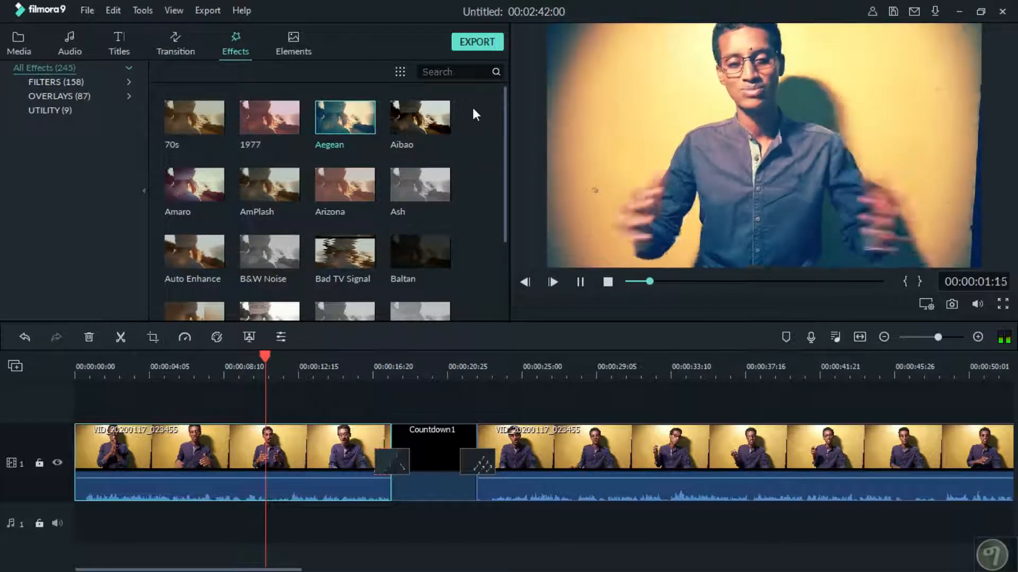
pyautogui.click(434, 121)
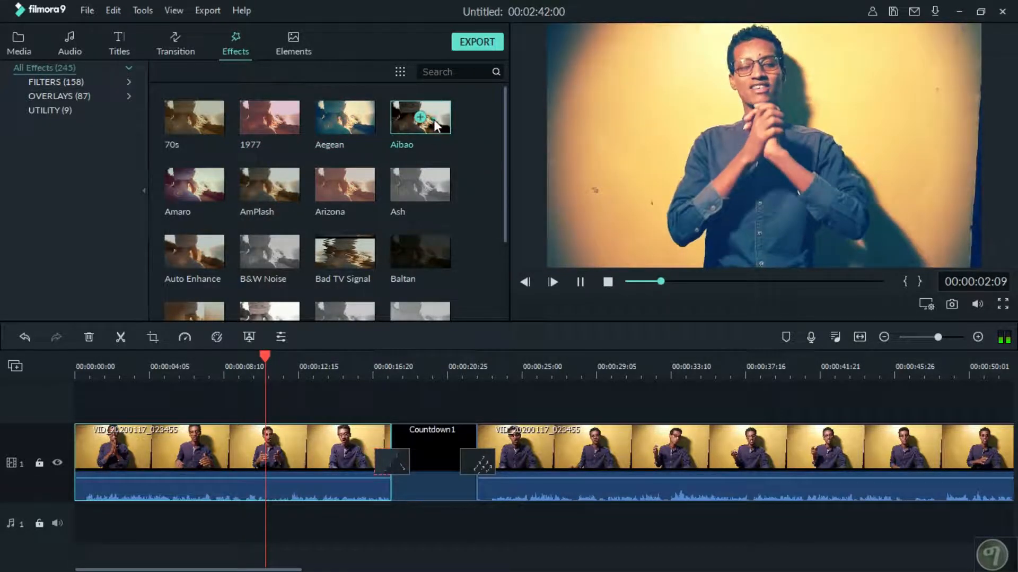
pyautogui.click(216, 188)
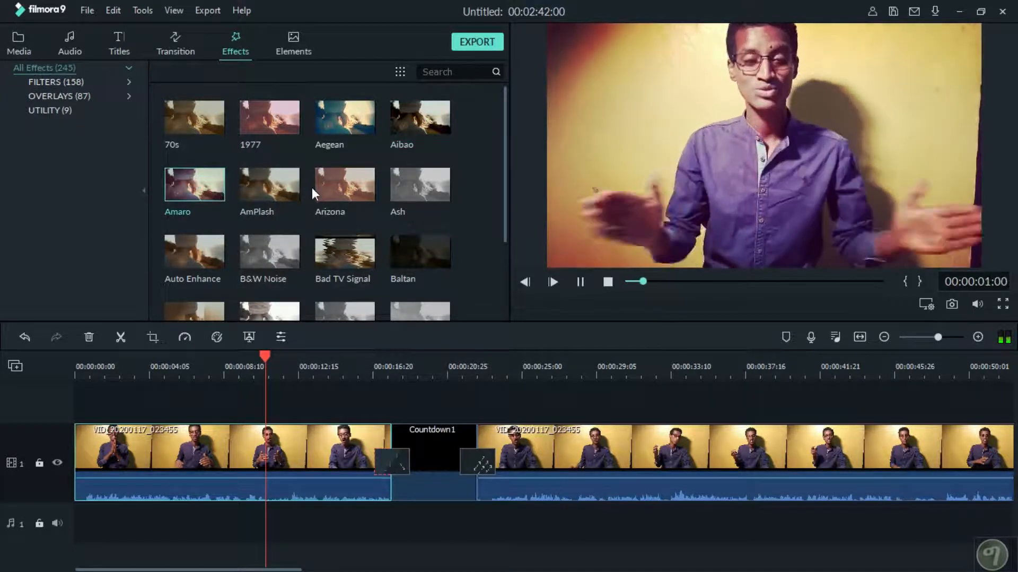
pyautogui.click(290, 188)
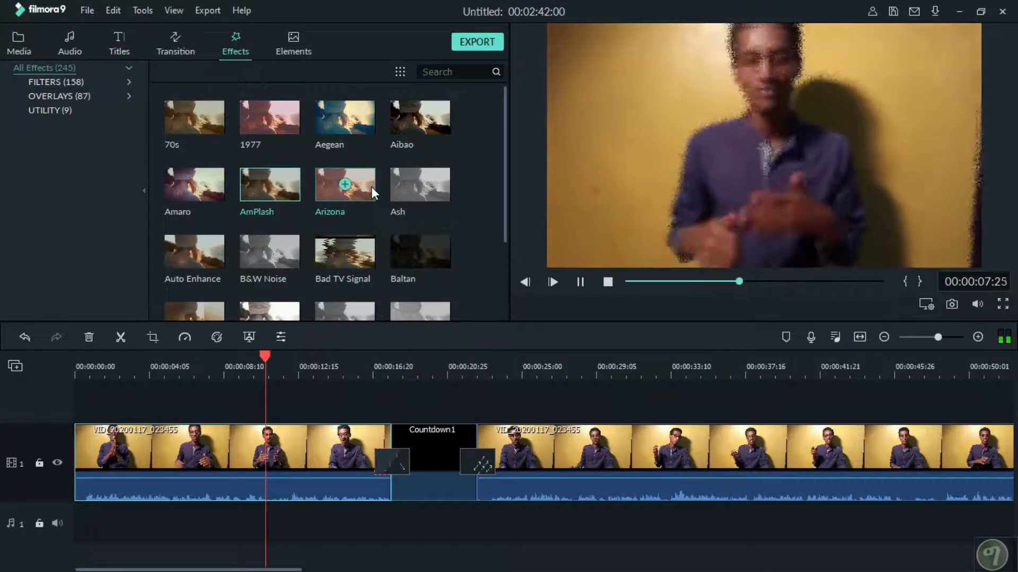
pyautogui.click(371, 188)
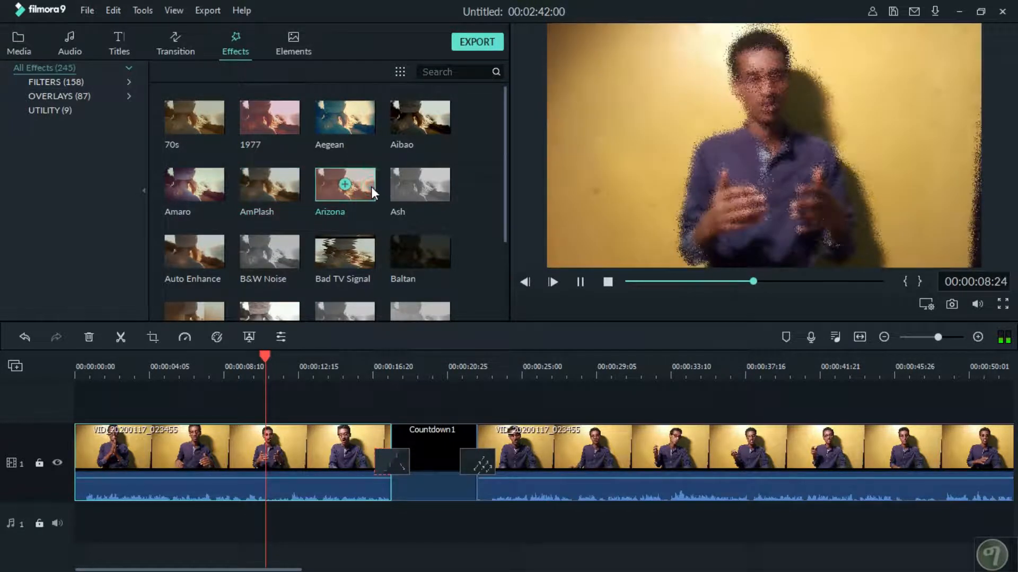
pyautogui.click(441, 189)
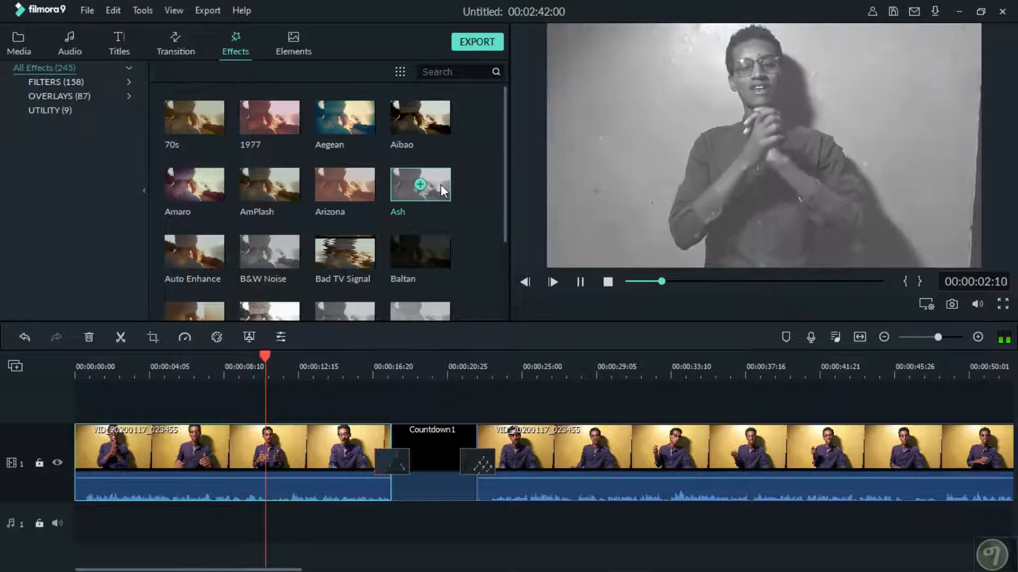
# Preview the Auto Enhance, B&W Noise, Bad TV Signal, Baltan, Basic Blur and first Black & White effects on the first segment
pyautogui.click(206, 244)
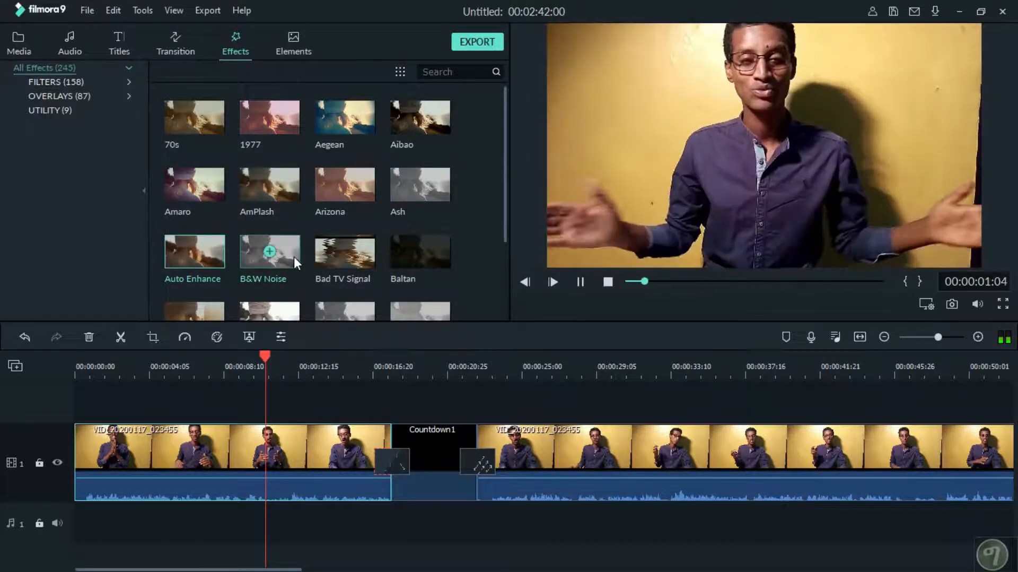
pyautogui.click(294, 256)
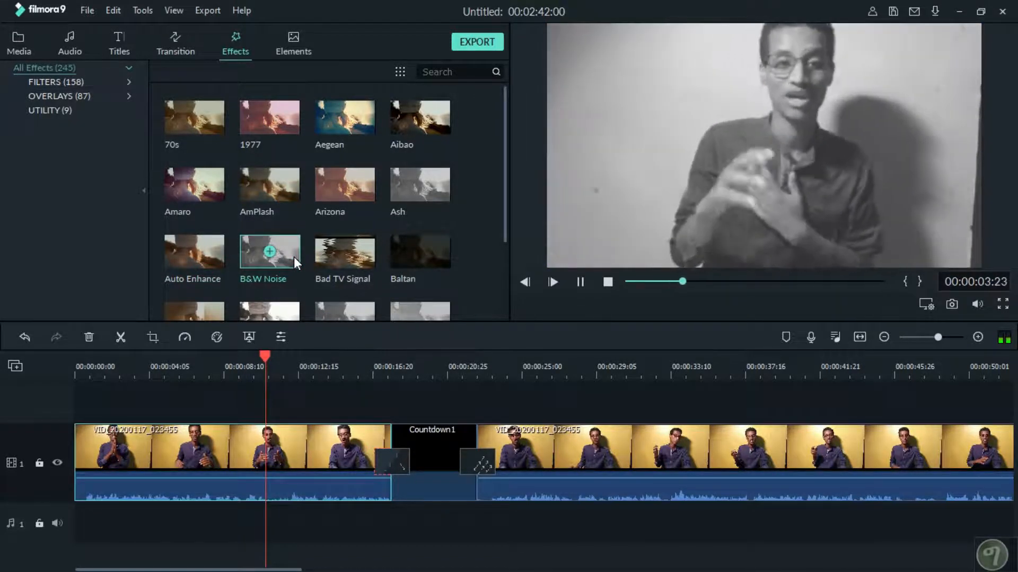
pyautogui.click(368, 253)
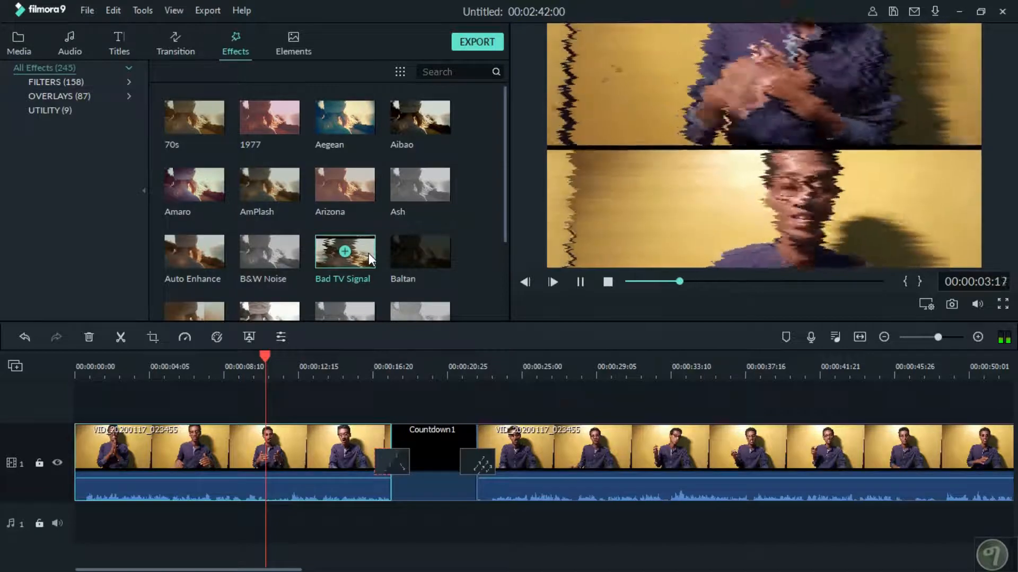
pyautogui.click(447, 248)
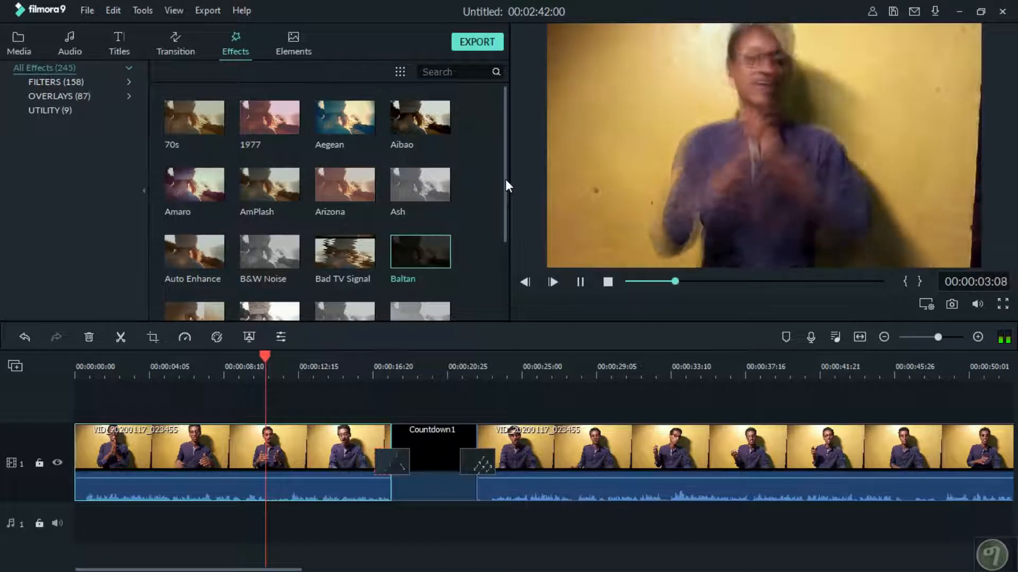
pyautogui.moveTo(506, 180); pyautogui.dragTo(506, 218)
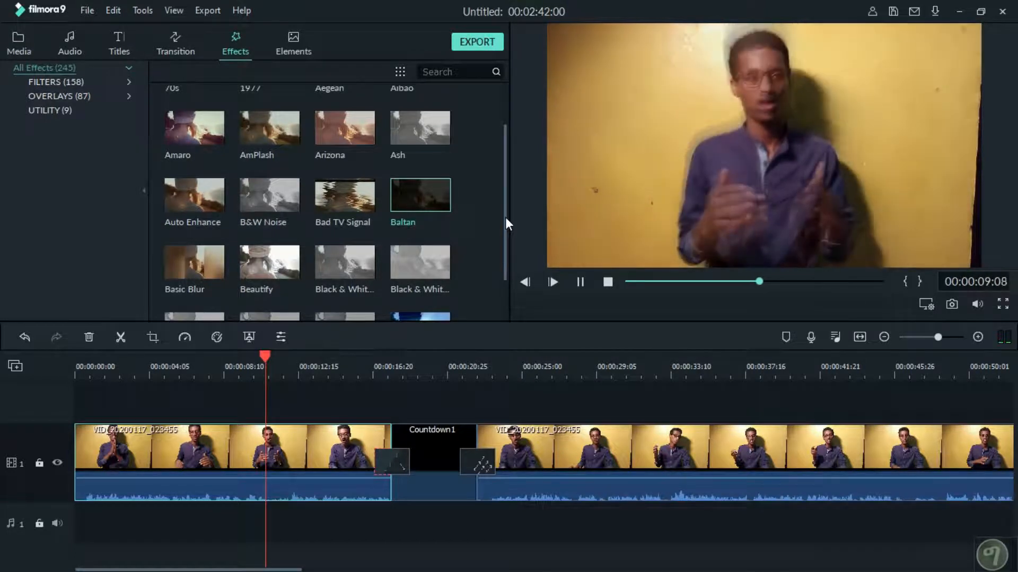
pyautogui.click(224, 265)
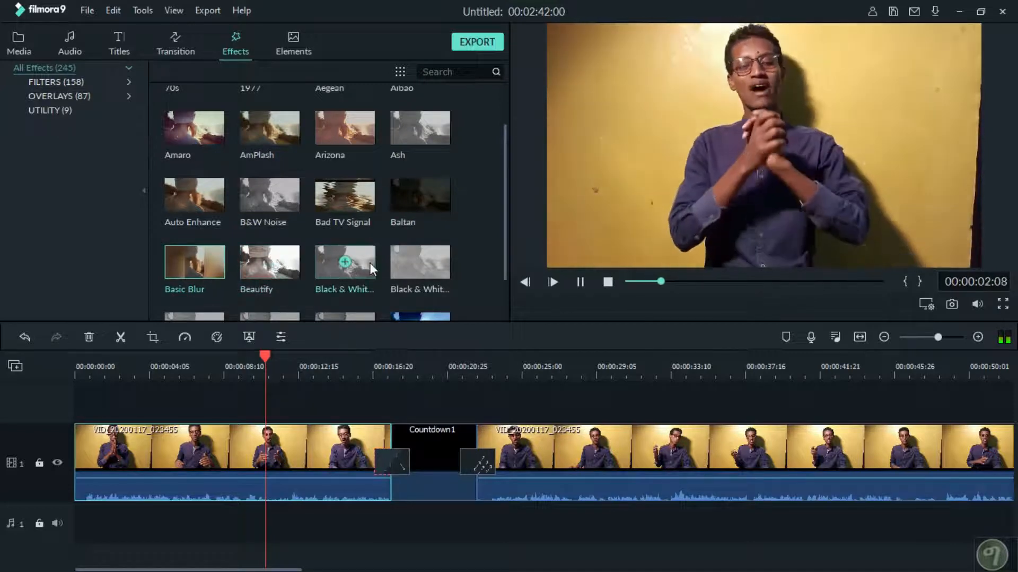
pyautogui.click(370, 263)
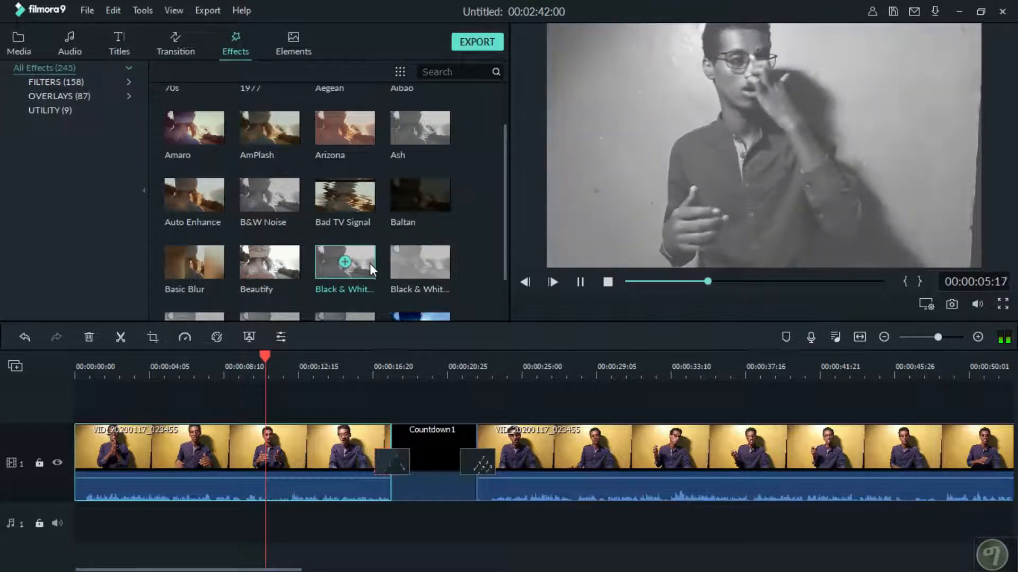
# Play the second video segment from 00:00:26:07 and split it at about 00:00:33:15
pyautogui.click(543, 375)
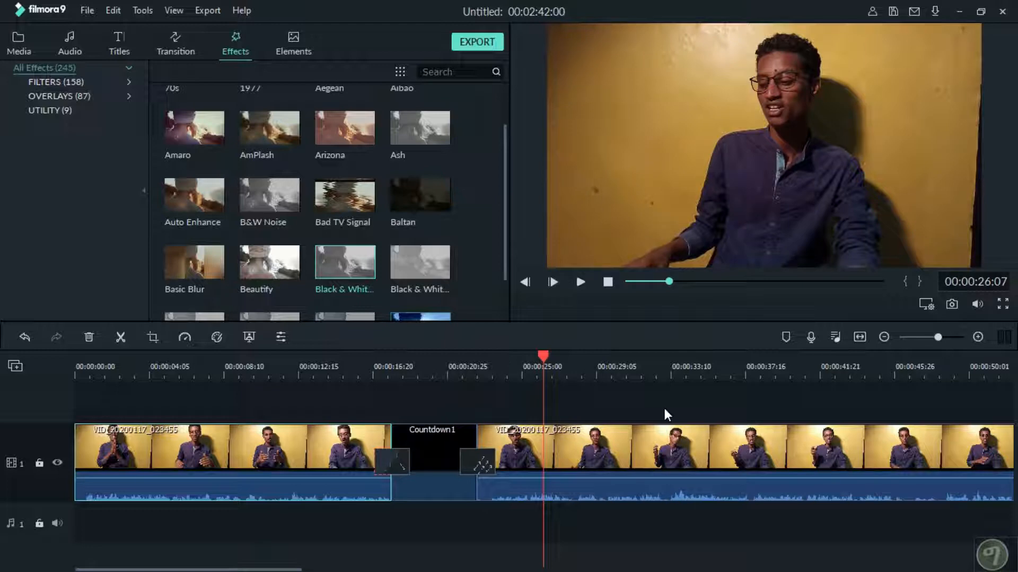
pyautogui.click(581, 284)
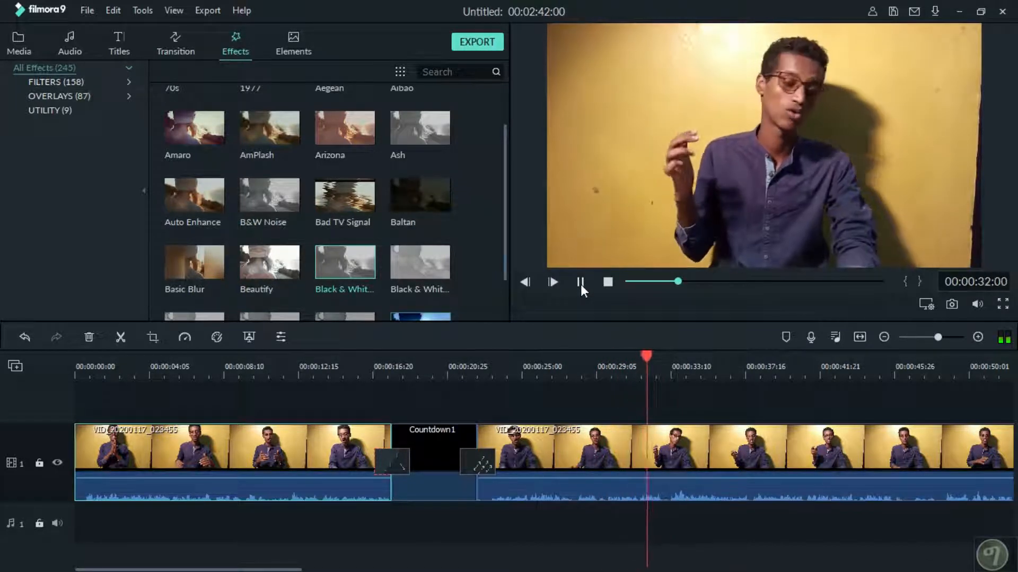
pyautogui.click(581, 284)
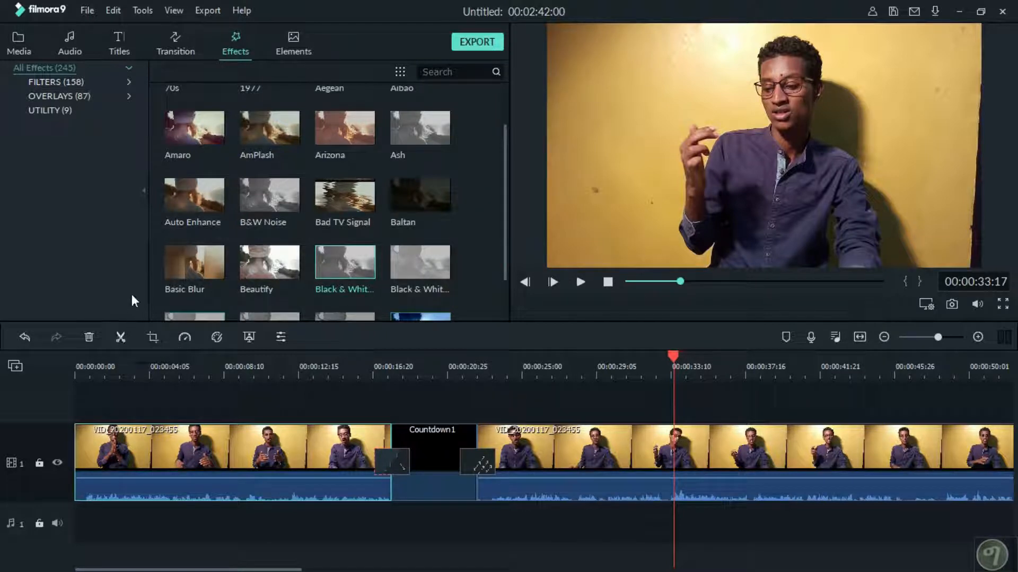
pyautogui.hotkey('ctrl', 'b')
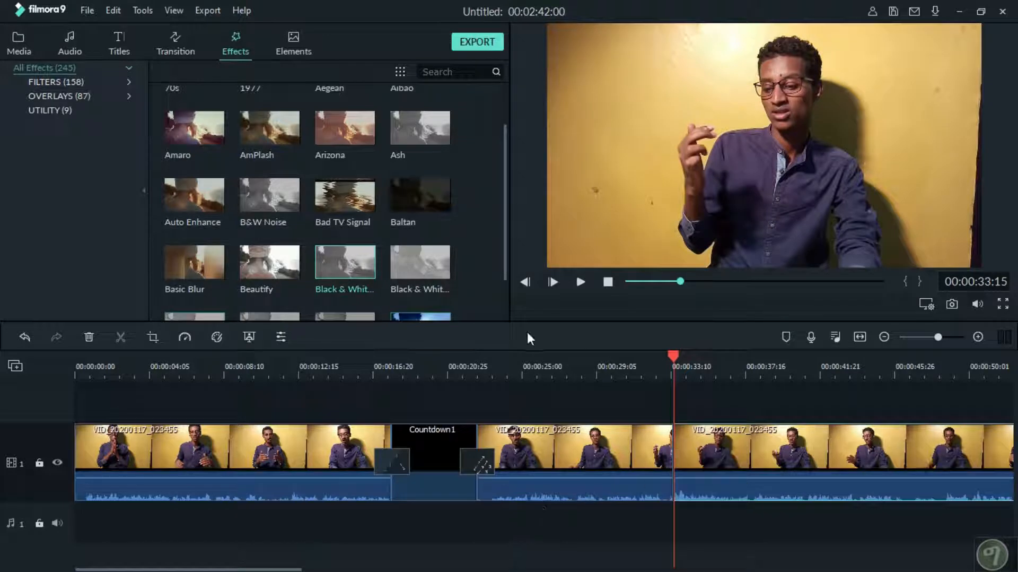
# Search the transitions for "fade" and add the Fade transition at the split between the second and third video segments
pyautogui.click(170, 44)
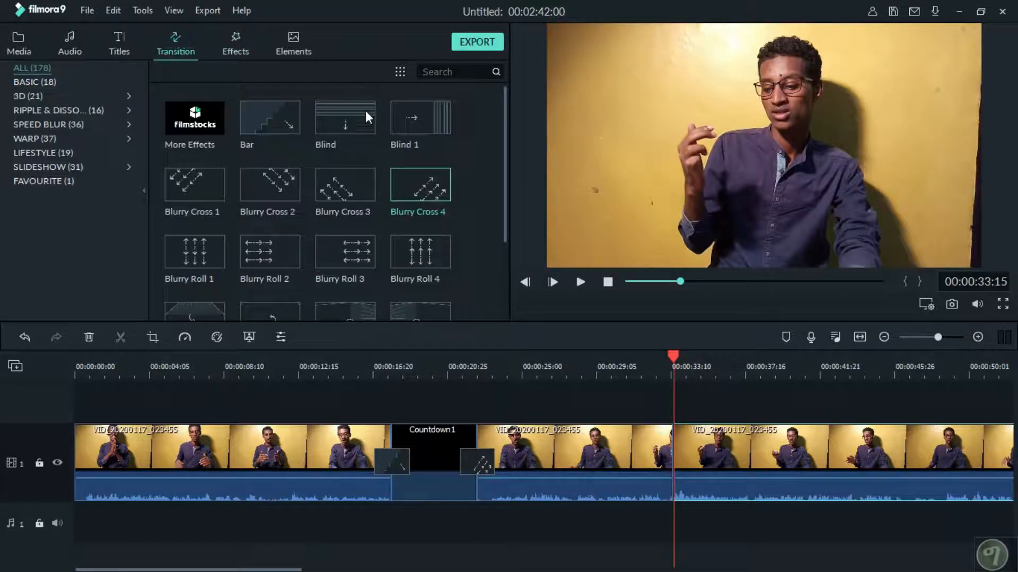
pyautogui.click(443, 70)
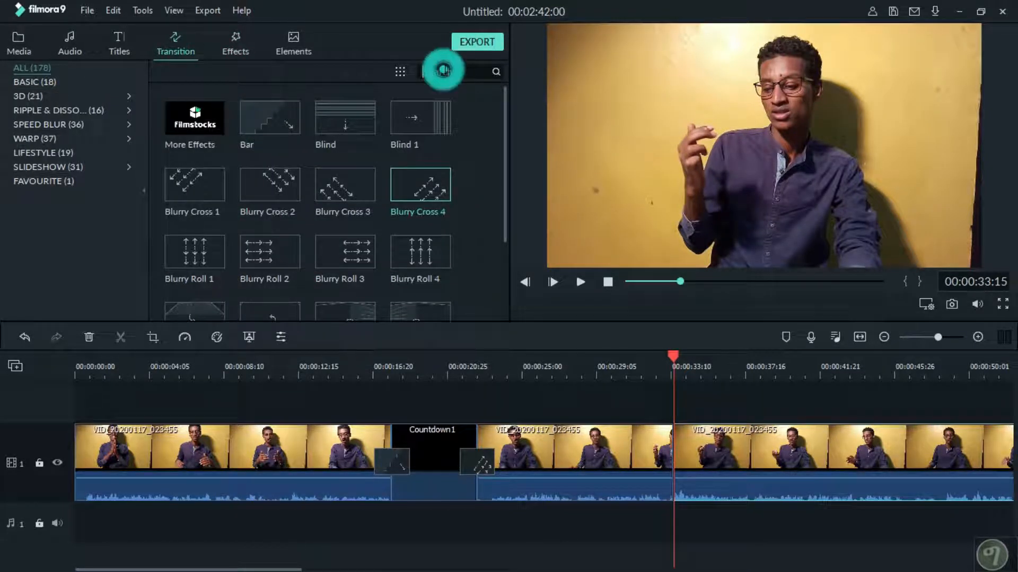
pyautogui.write('fade')
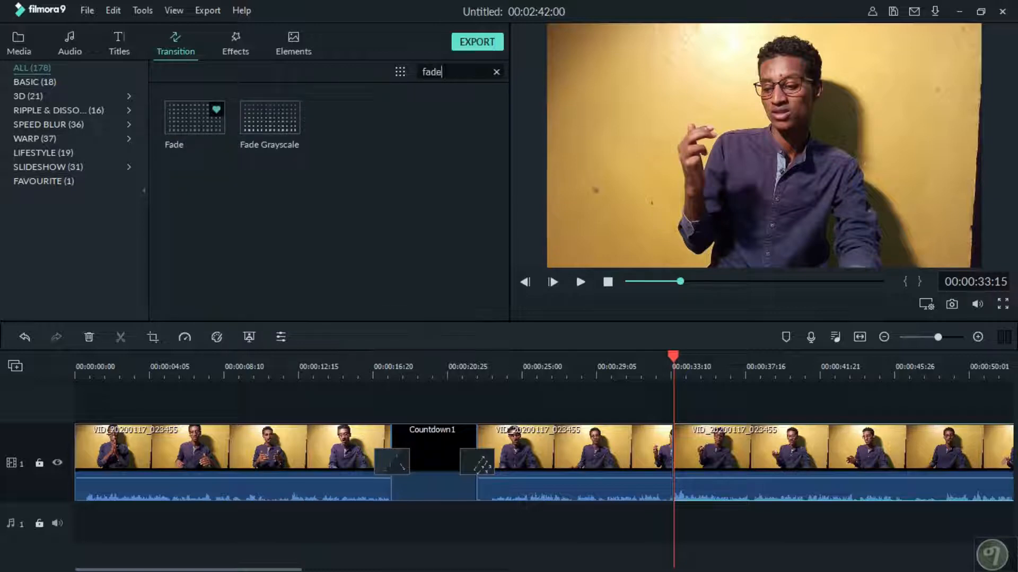
pyautogui.moveTo(216, 126); pyautogui.dragTo(671, 435)
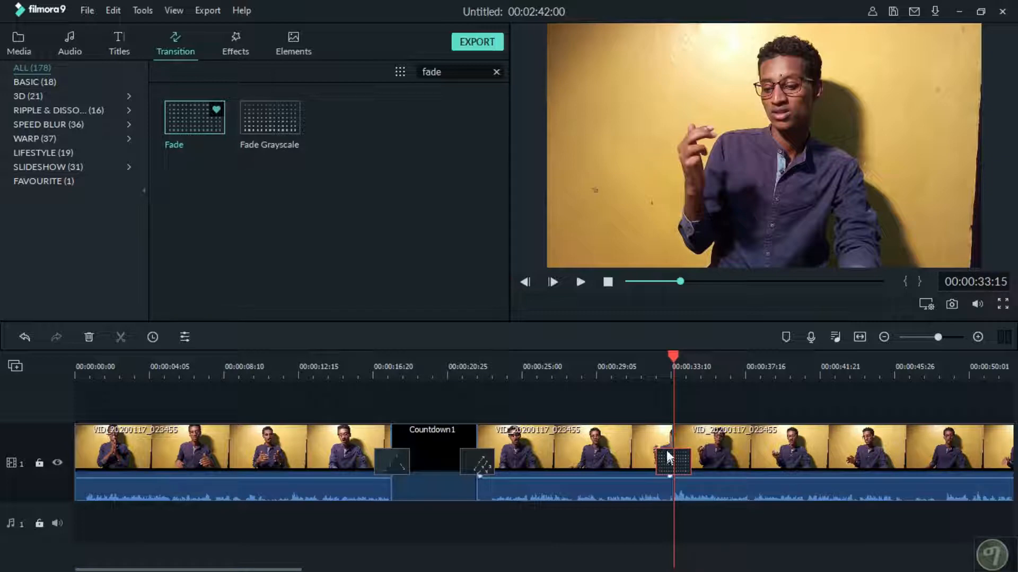
# Add the Jigsaw D effect on the track above the second video segment and extend it to the segment's full length
pyautogui.moveTo(674, 354); pyautogui.dragTo(614, 364)
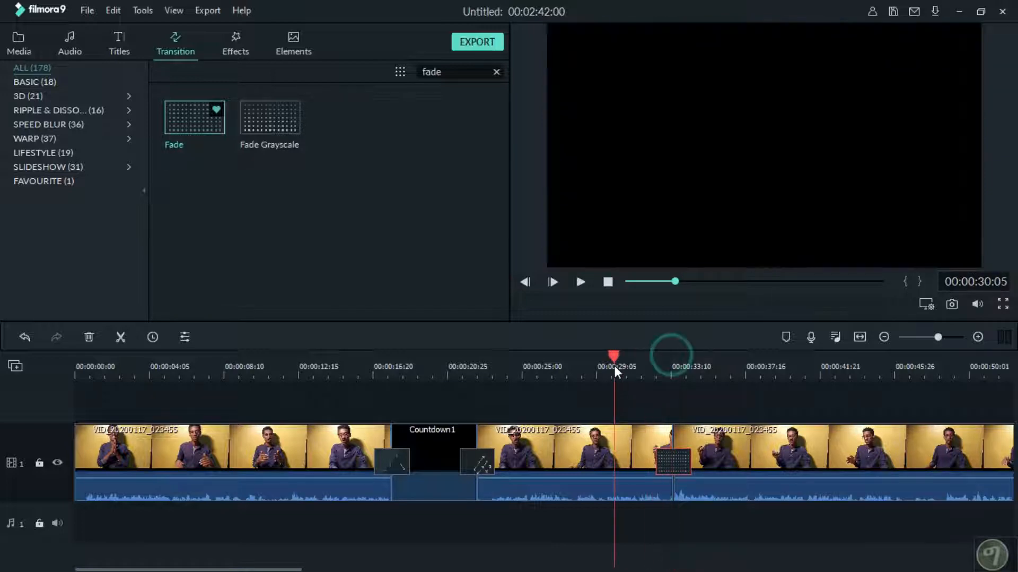
pyautogui.click(550, 468)
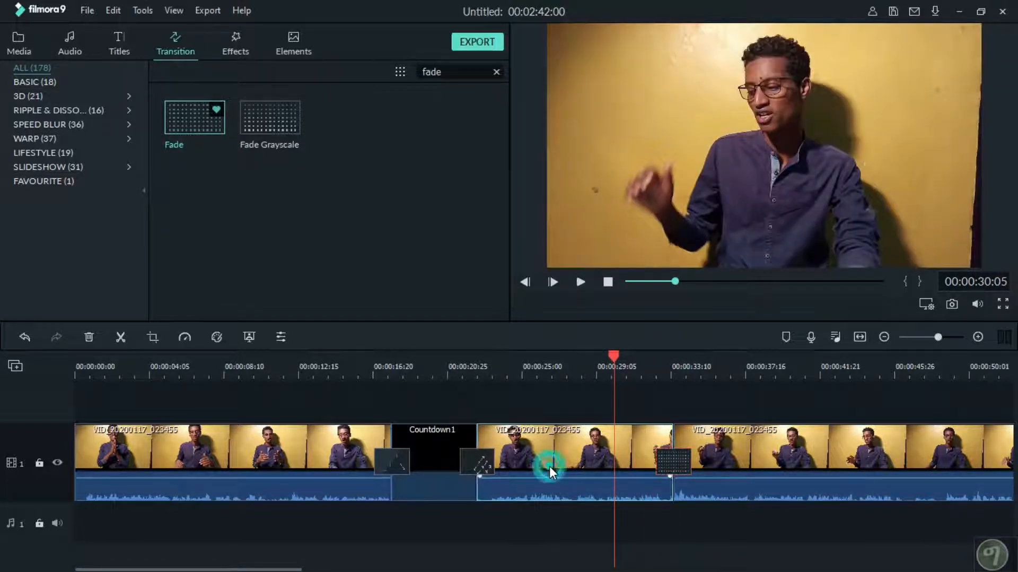
pyautogui.click(228, 50)
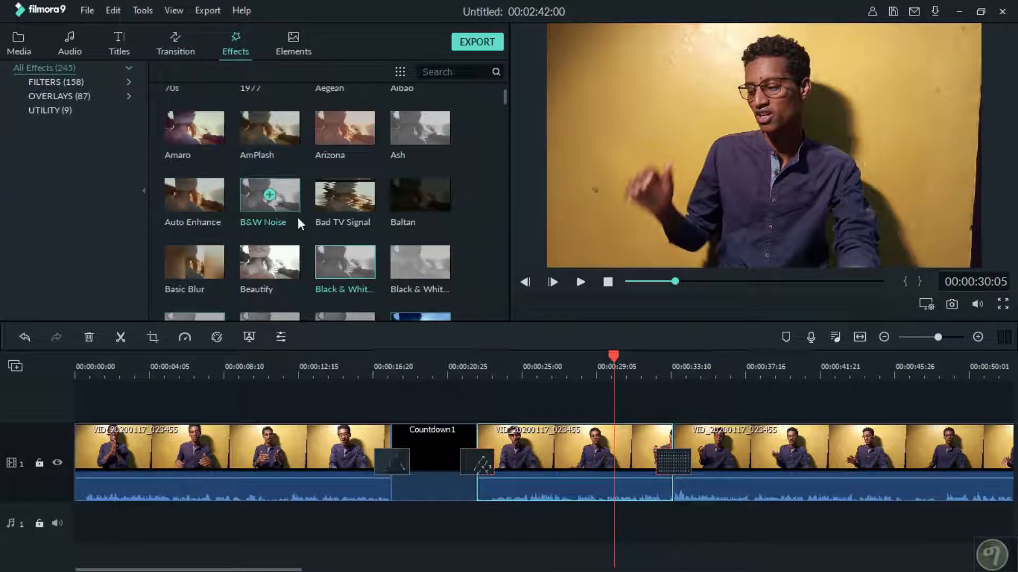
pyautogui.scroll(1, 403, 268)
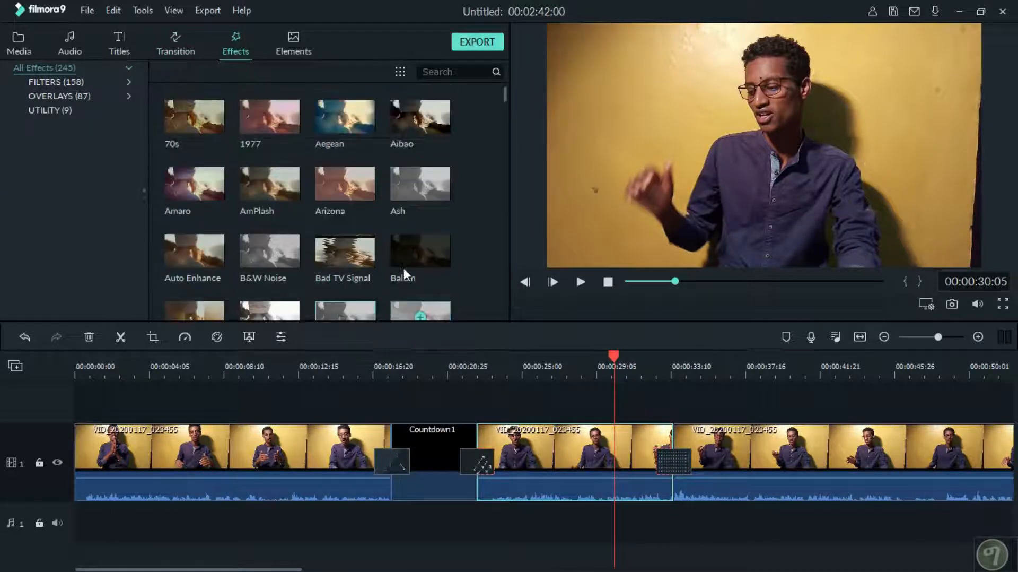
pyautogui.scroll(-10, 403, 269)
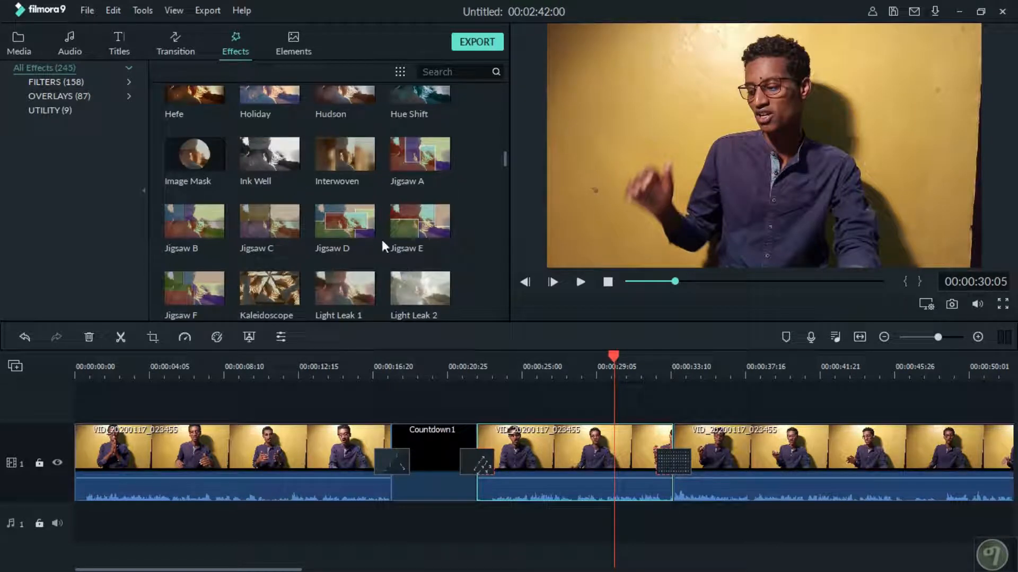
pyautogui.moveTo(344, 221); pyautogui.dragTo(476, 414)
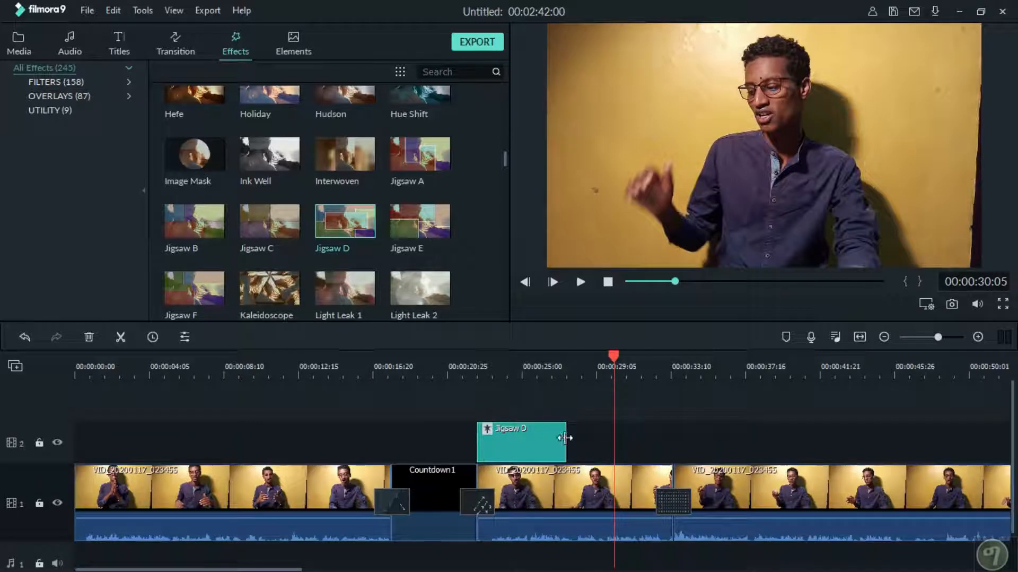
pyautogui.moveTo(565, 437); pyautogui.dragTo(672, 423)
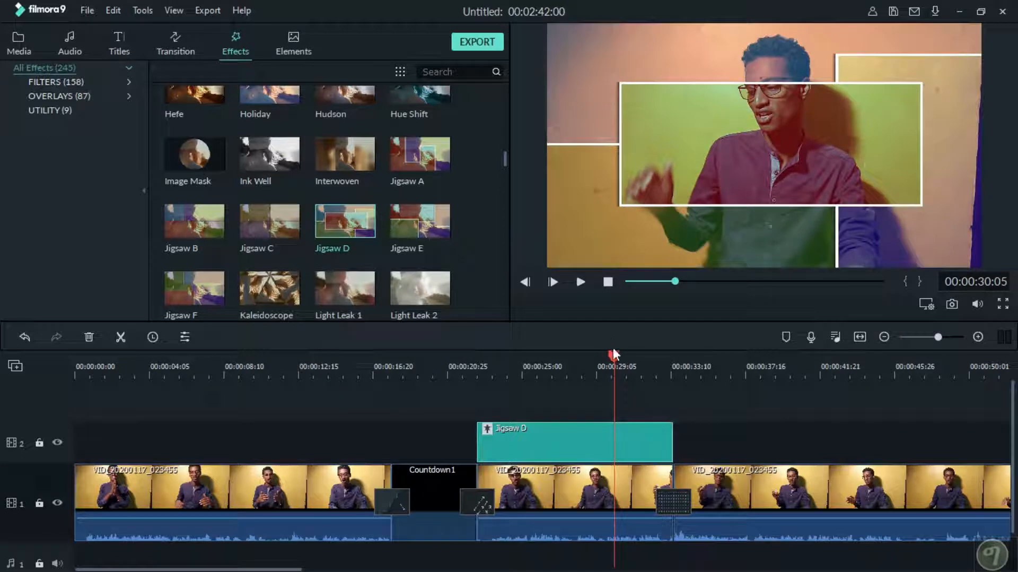
# Play the timeline from 00:00:14:10 through the countdown, the Jigsaw D segment and the Fade transition
pyautogui.moveTo(519, 365); pyautogui.dragTo(330, 366)
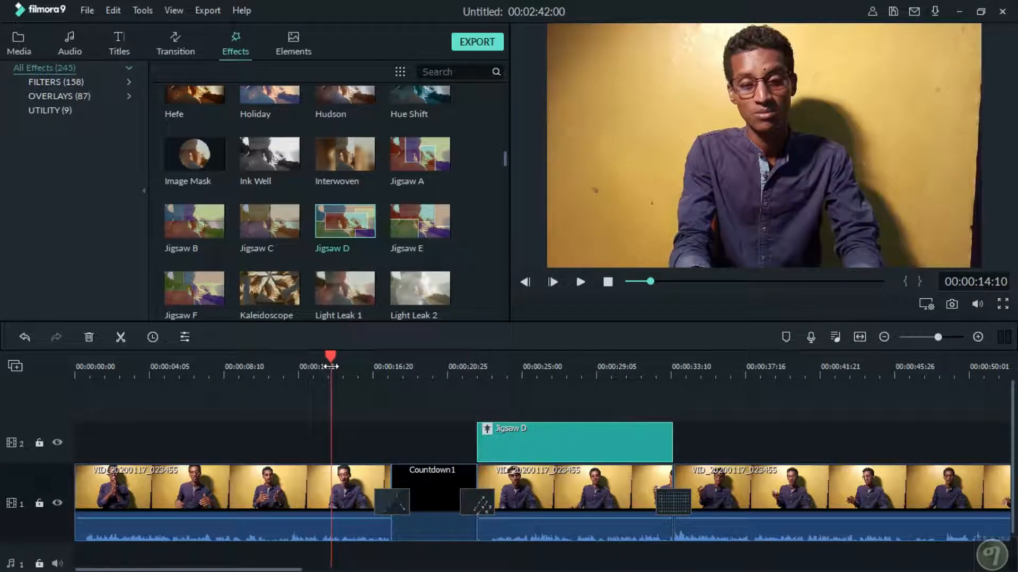
pyautogui.press('space')
pyautogui.press('space')
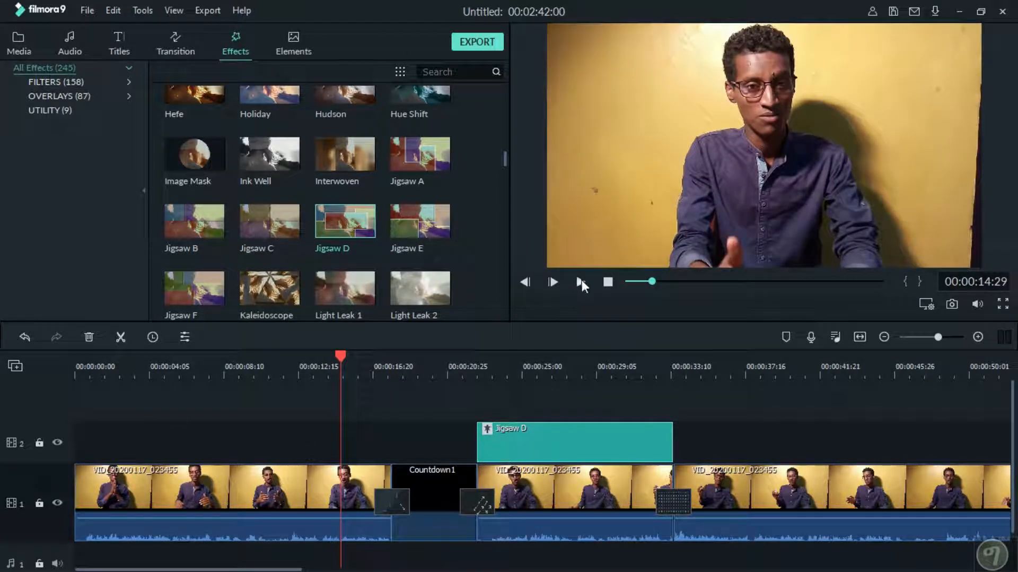
pyautogui.click(582, 283)
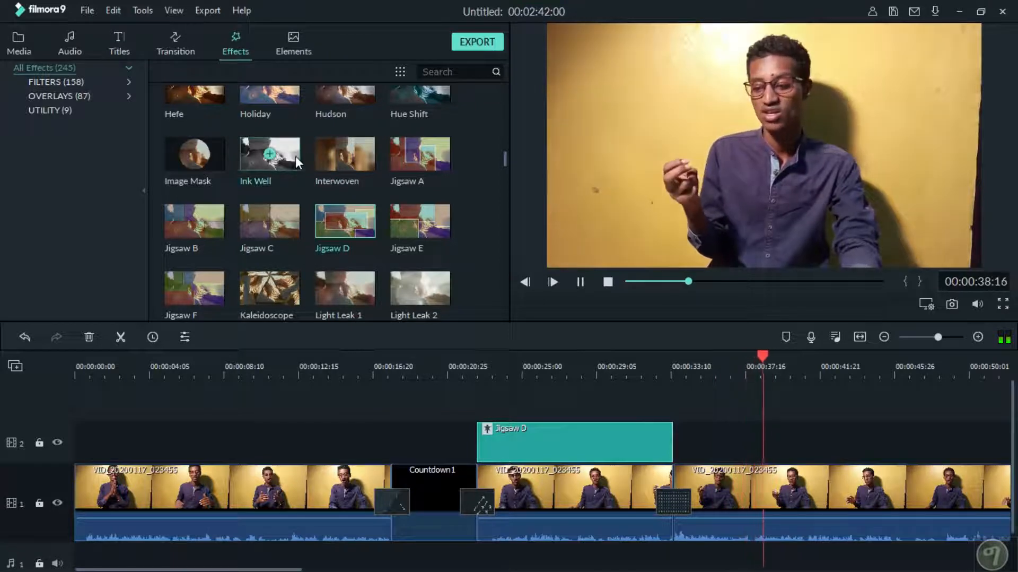
# Add the Ink Well effect directly after Jigsaw D, extend it to about 00:00:47, and play the change between both effects from 00:00:32:29
pyautogui.moveTo(295, 156)
pyautogui.mouseDown()
pyautogui.moveTo(697, 366)
pyautogui.moveTo(686, 438)
pyautogui.moveTo(675, 438)
pyautogui.mouseUp()
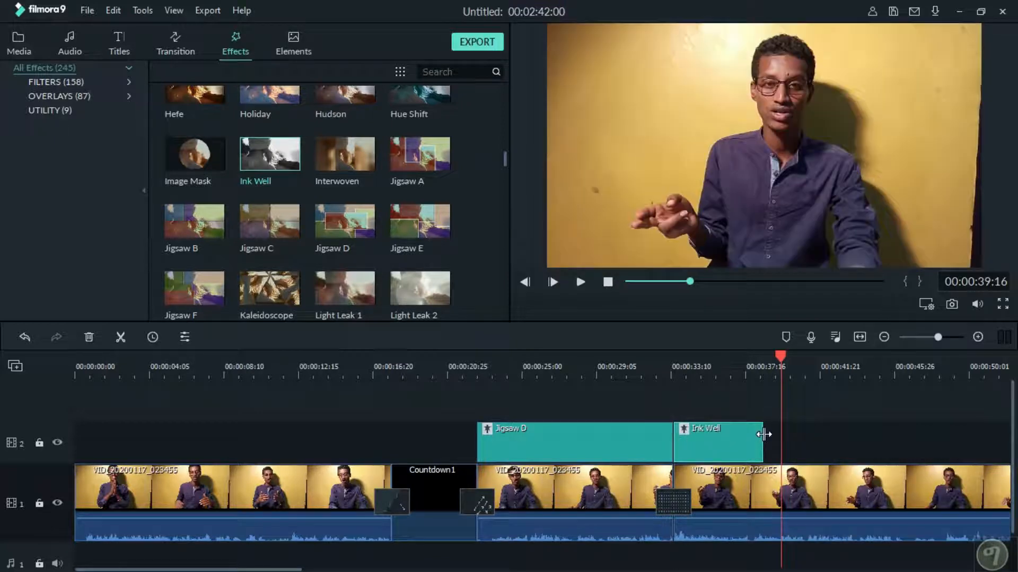
pyautogui.moveTo(763, 433); pyautogui.dragTo(928, 427)
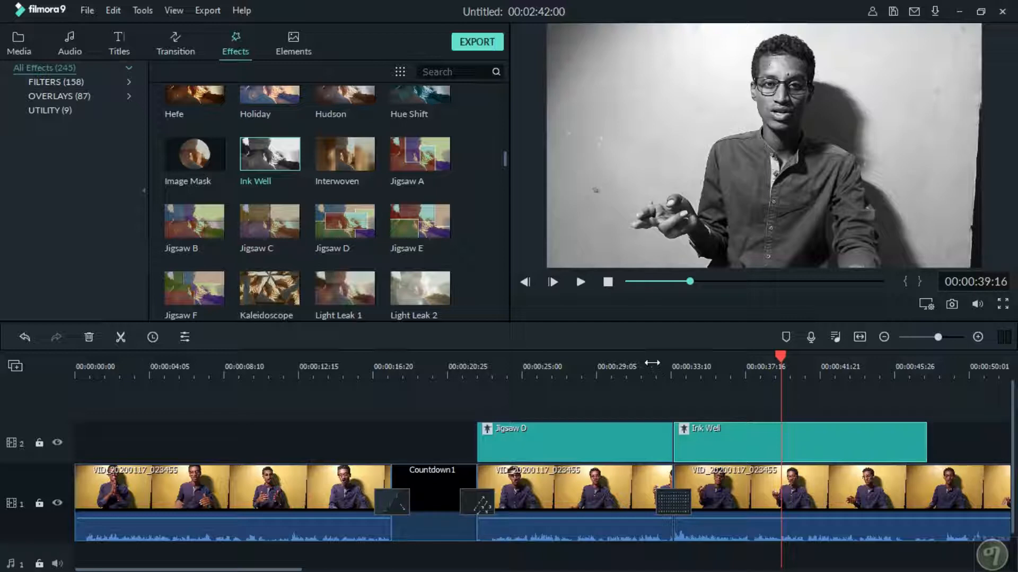
pyautogui.click(653, 363)
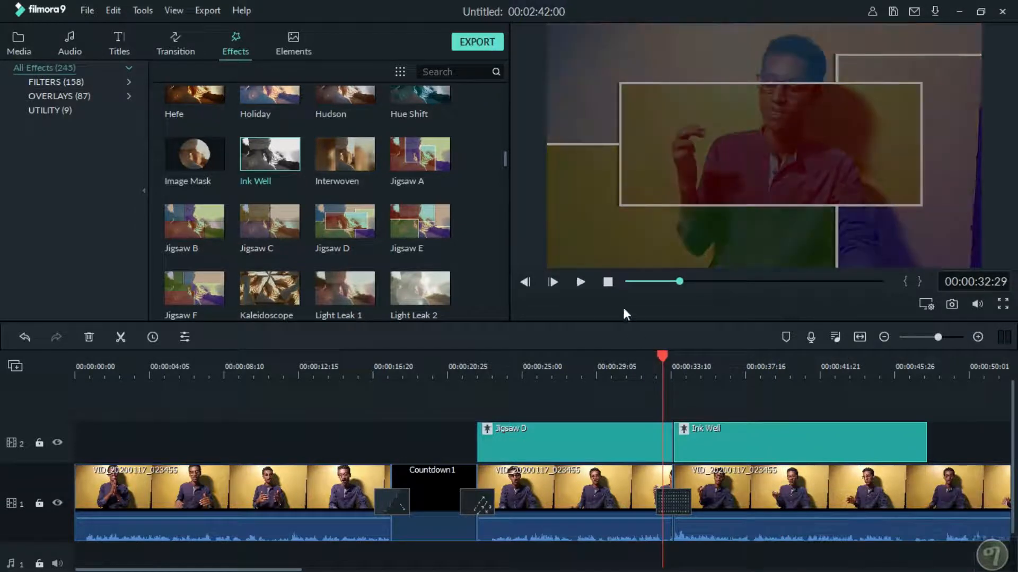
pyautogui.click(585, 282)
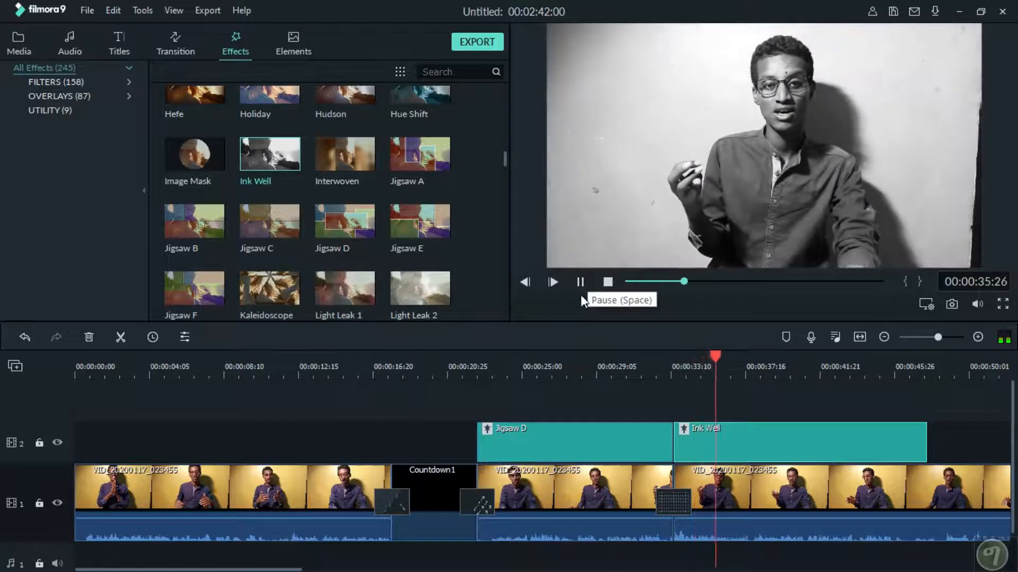
pyautogui.click(632, 361)
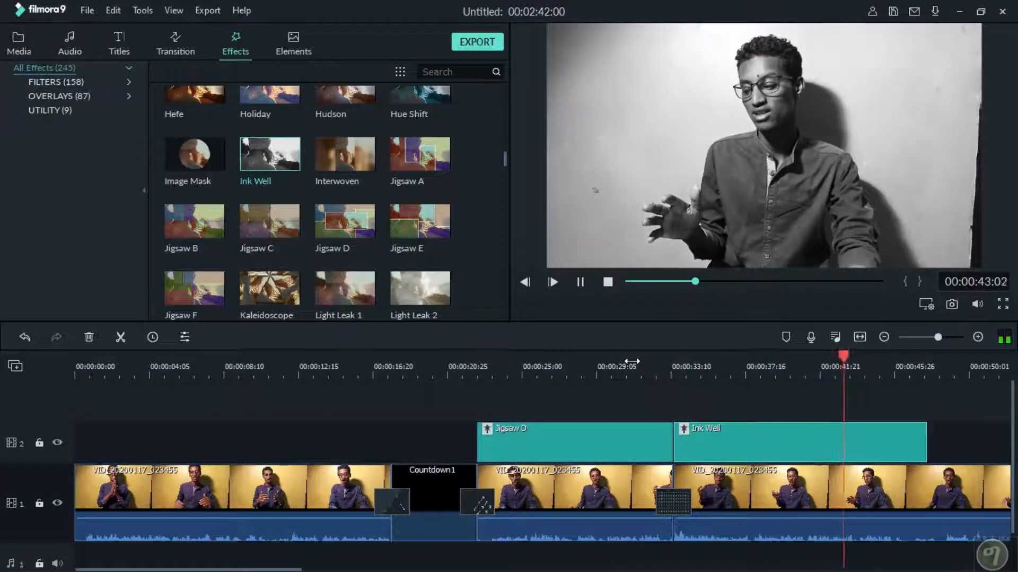
# Add the Aegean effect directly after Ink Well and extend it to about 00:01:03
pyautogui.scroll(10, 266, 166)
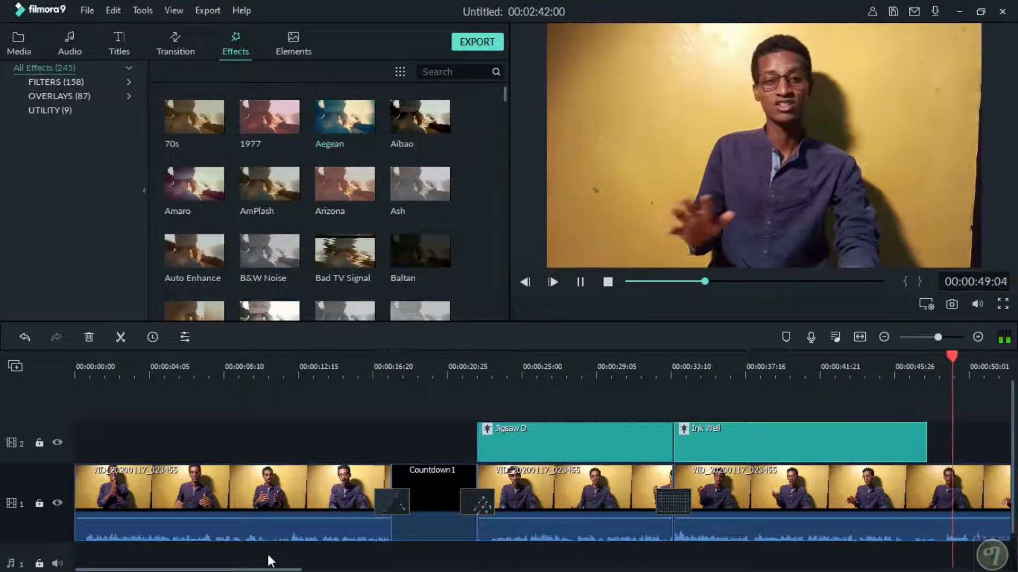
pyautogui.moveTo(265, 569); pyautogui.dragTo(354, 570)
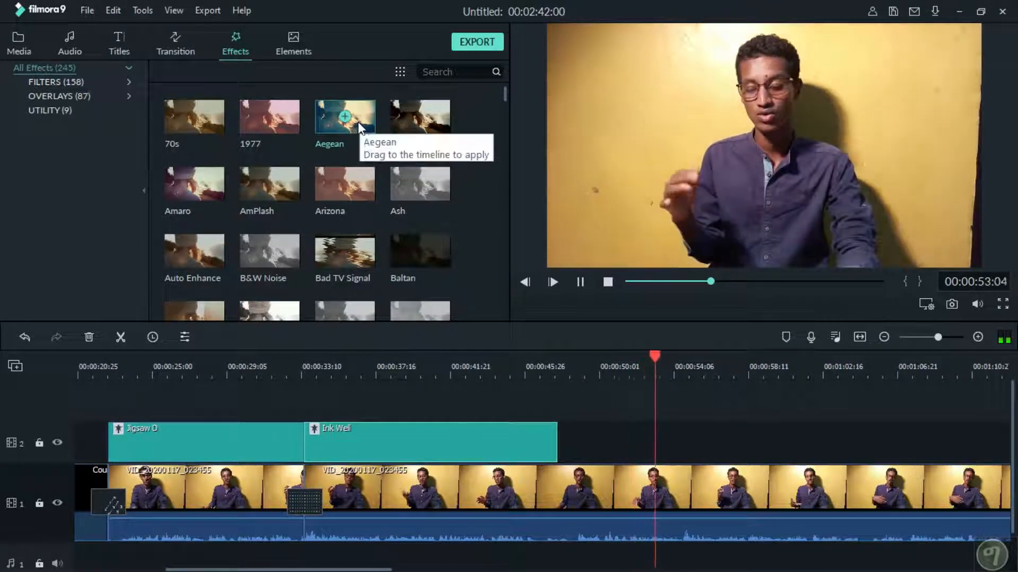
pyautogui.moveTo(358, 122)
pyautogui.mouseDown()
pyautogui.moveTo(603, 431)
pyautogui.moveTo(561, 435)
pyautogui.mouseUp()
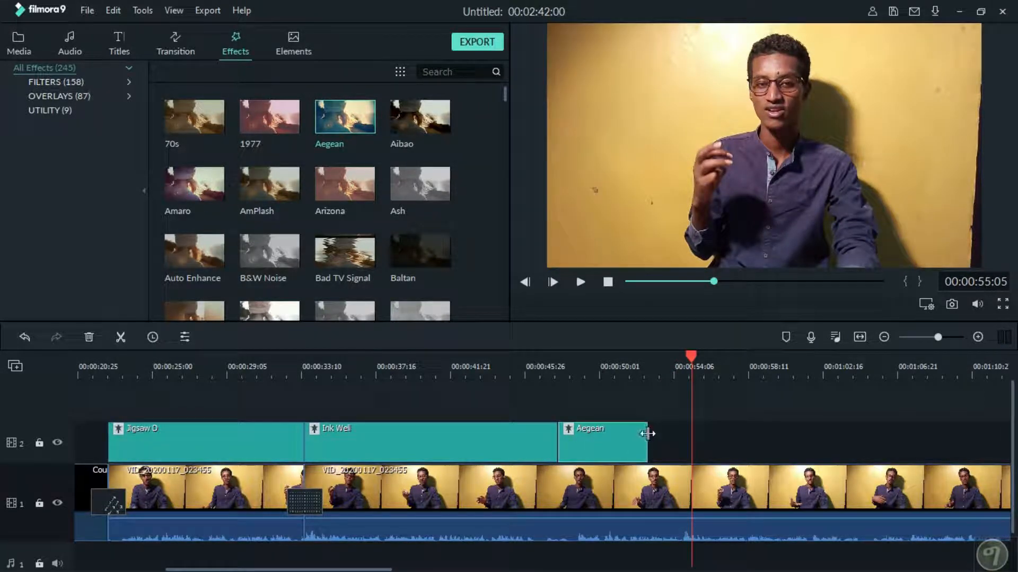
pyautogui.moveTo(647, 432); pyautogui.dragTo(846, 421)
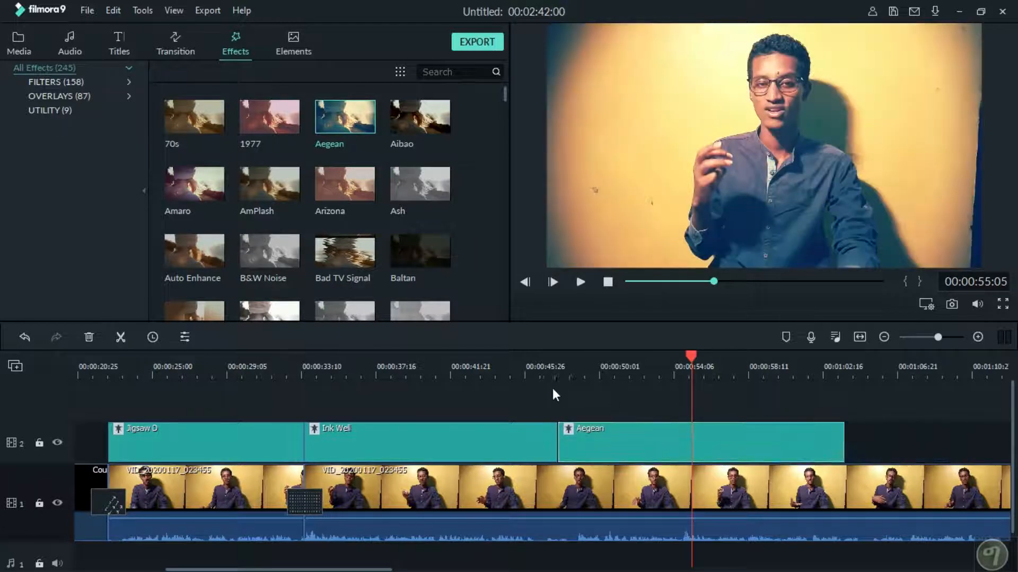
# Play the change from the Ink Well to the Aegean effect starting at 00:00:47:01
pyautogui.click(547, 361)
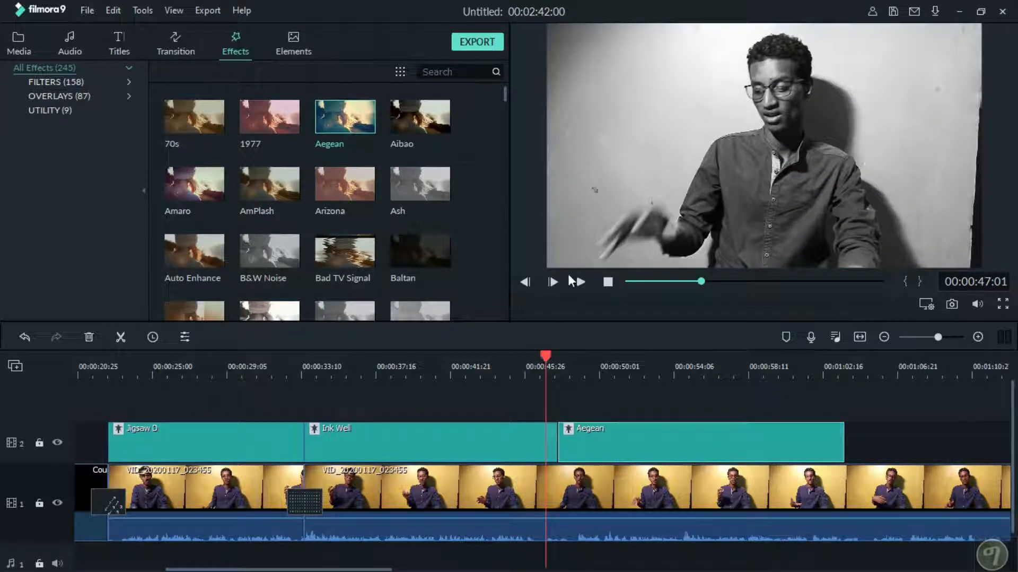
pyautogui.click(578, 280)
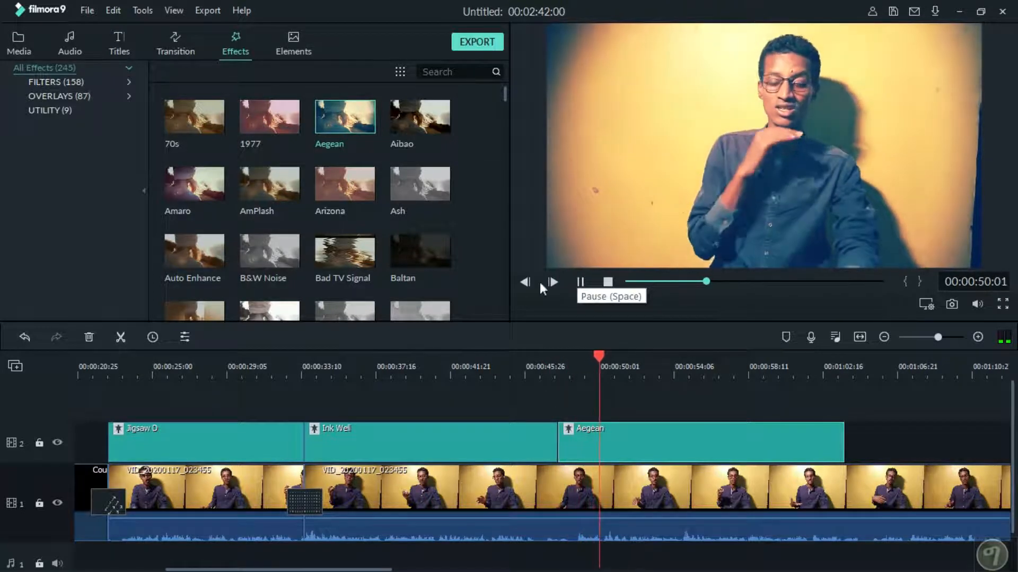
pyautogui.click(505, 366)
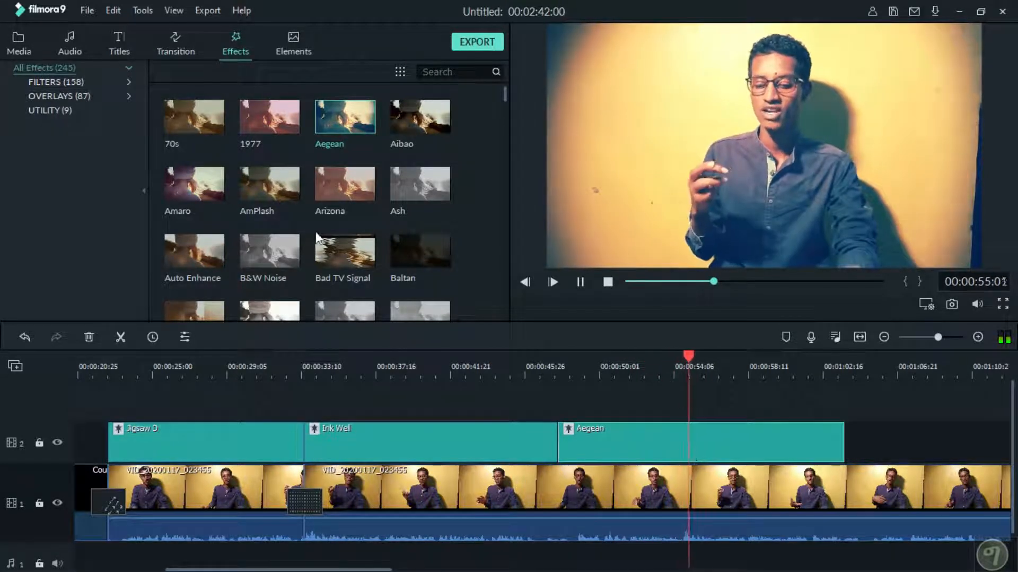
# Preview the NEW badge and the red circular badge elements, and look through the emoji, tutorial, web, pet, travel and love elements
pyautogui.click(294, 52)
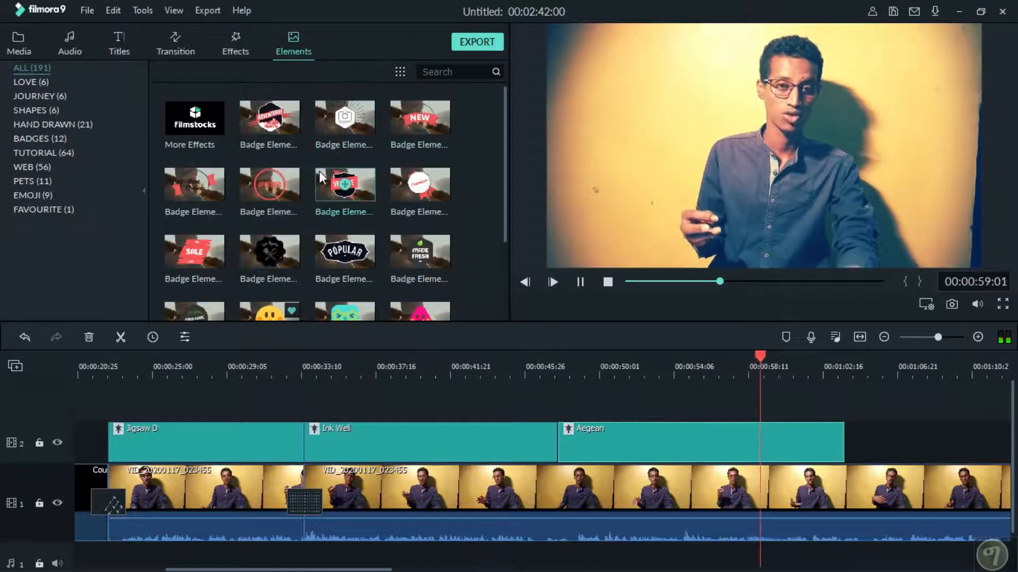
pyautogui.moveTo(333, 120)
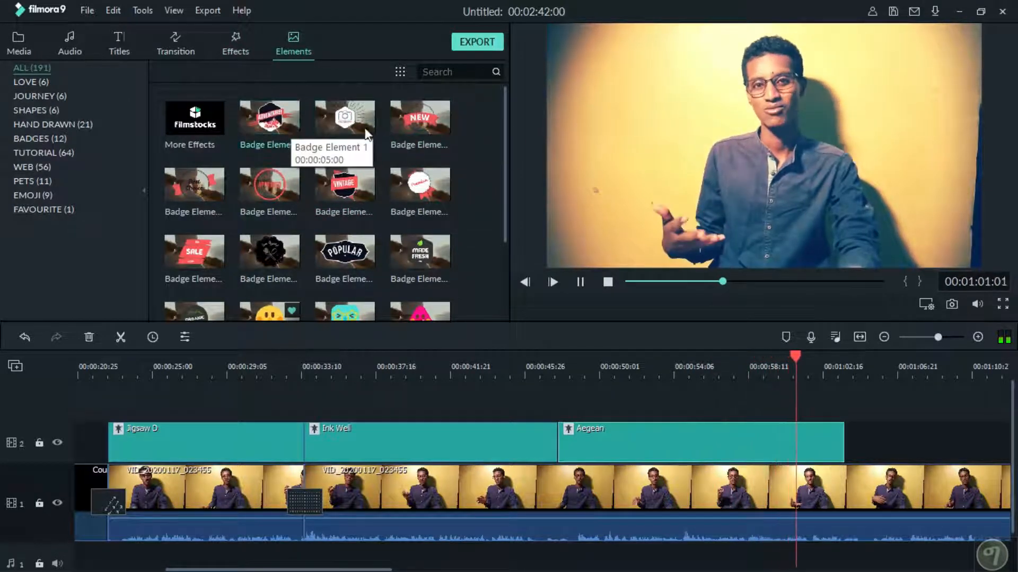
pyautogui.click(447, 121)
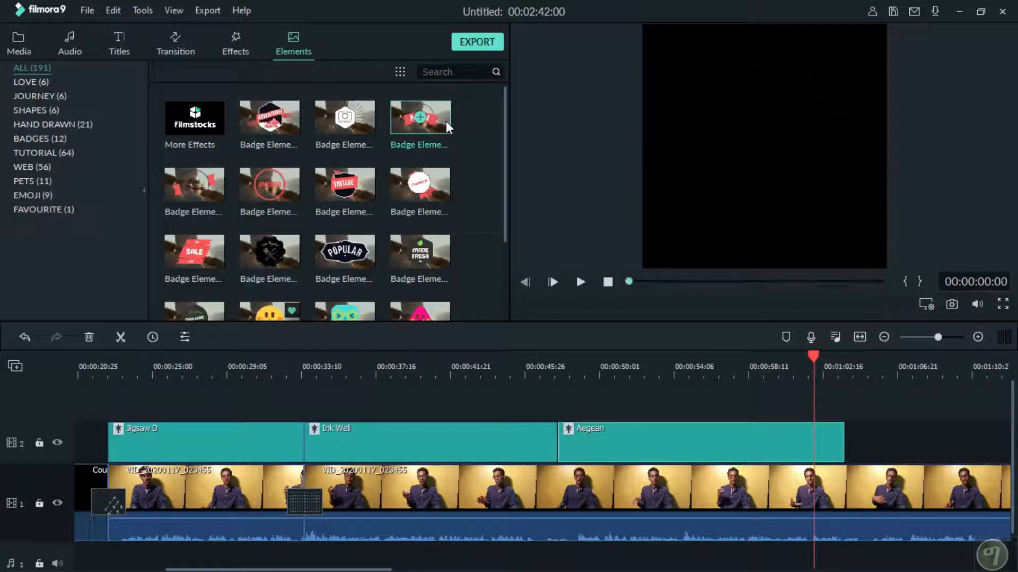
pyautogui.click(299, 194)
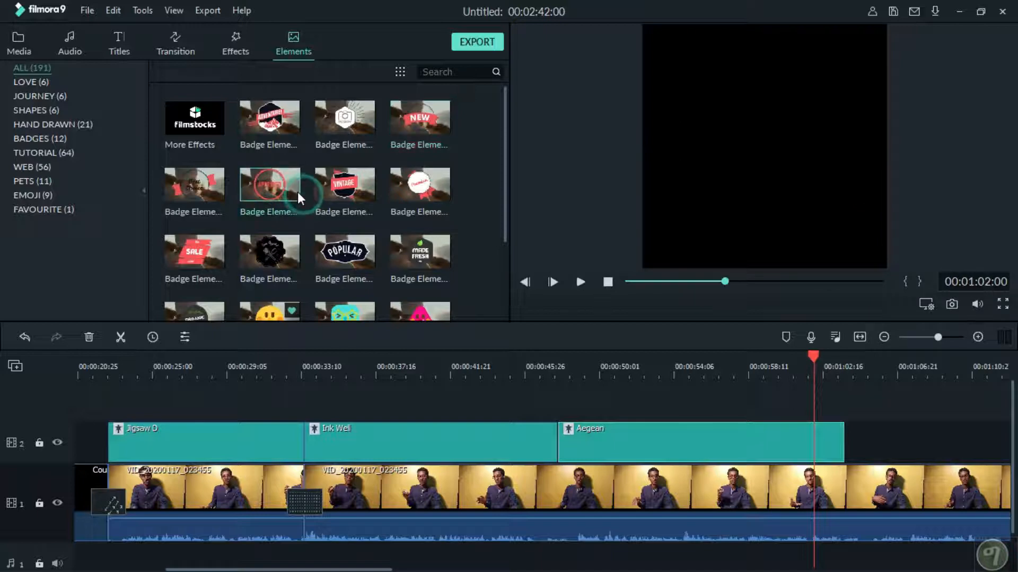
pyautogui.scroll(-8, 298, 192)
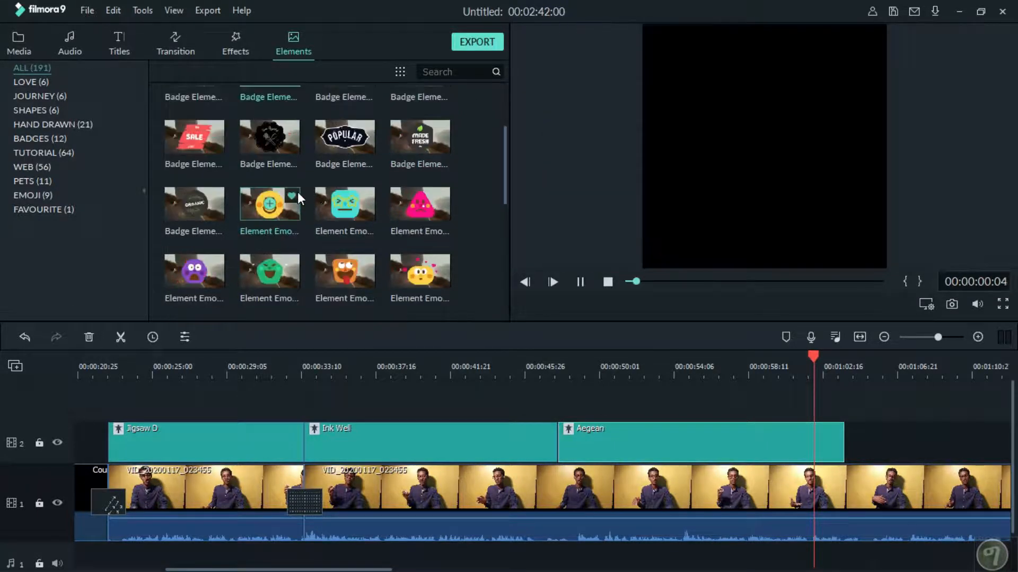
pyautogui.scroll(-10, 297, 189)
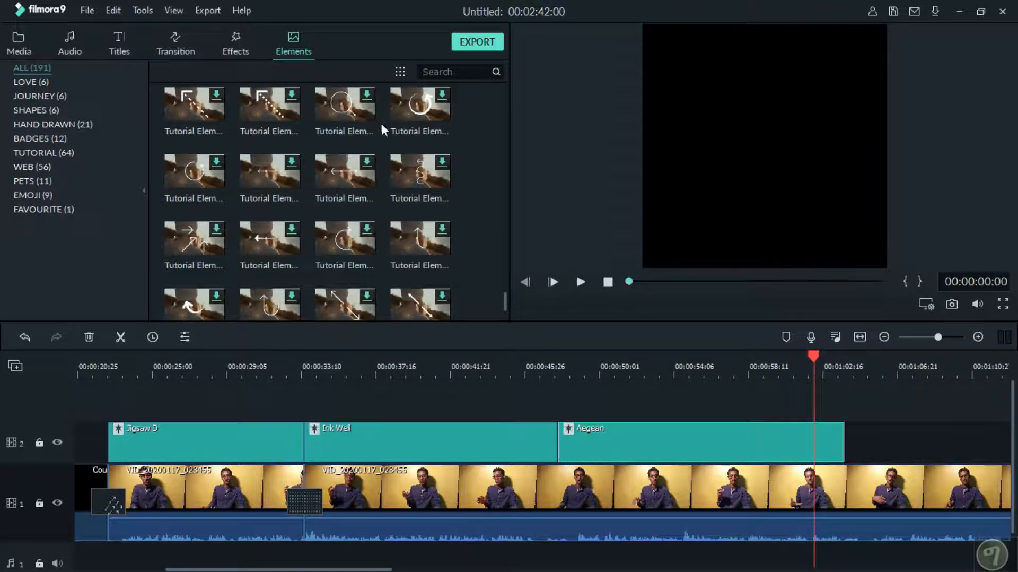
pyautogui.scroll(3, 382, 126)
pyautogui.scroll(3, 382, 129)
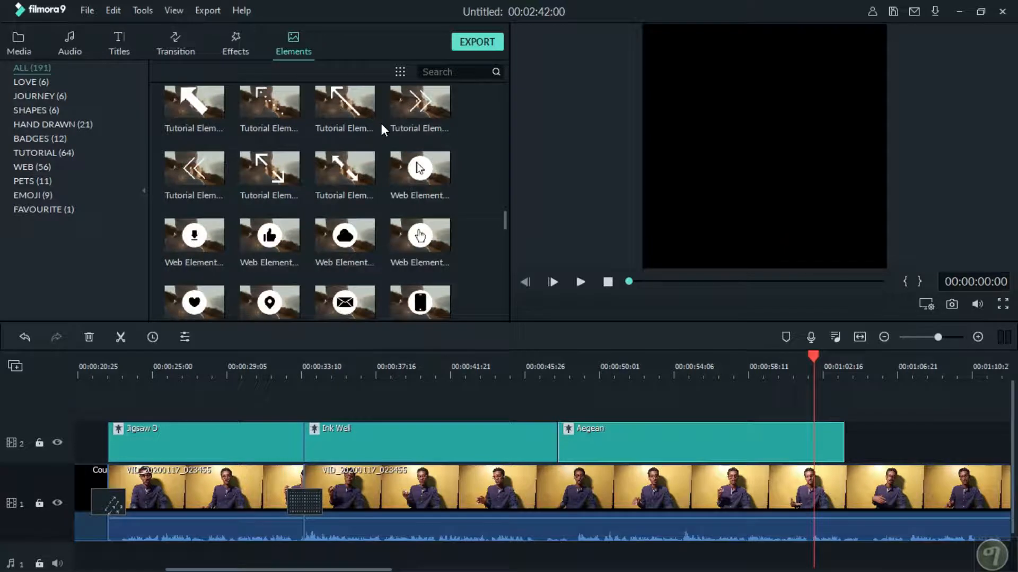
pyautogui.scroll(3, 382, 129)
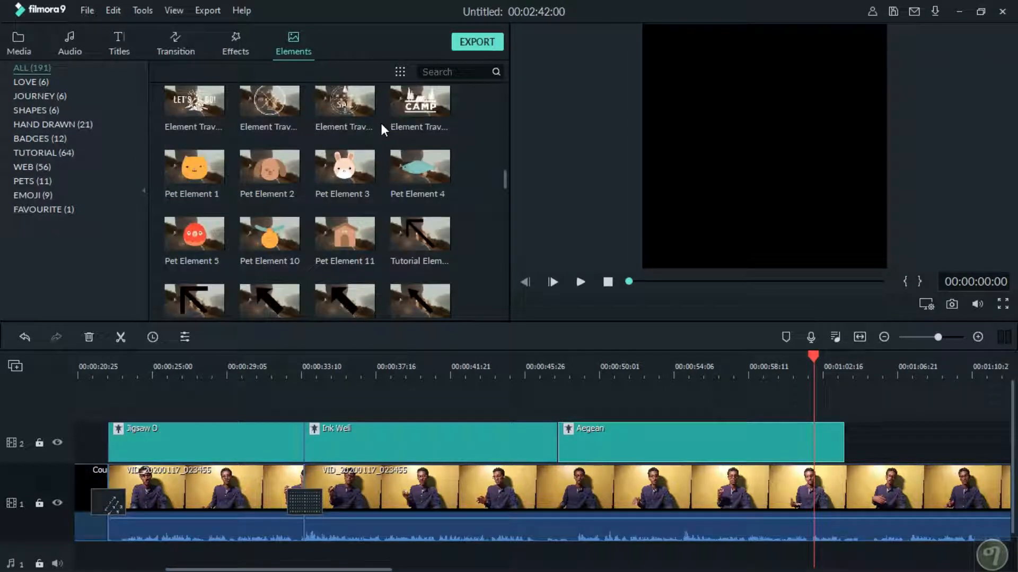
pyautogui.scroll(5, 344, 212)
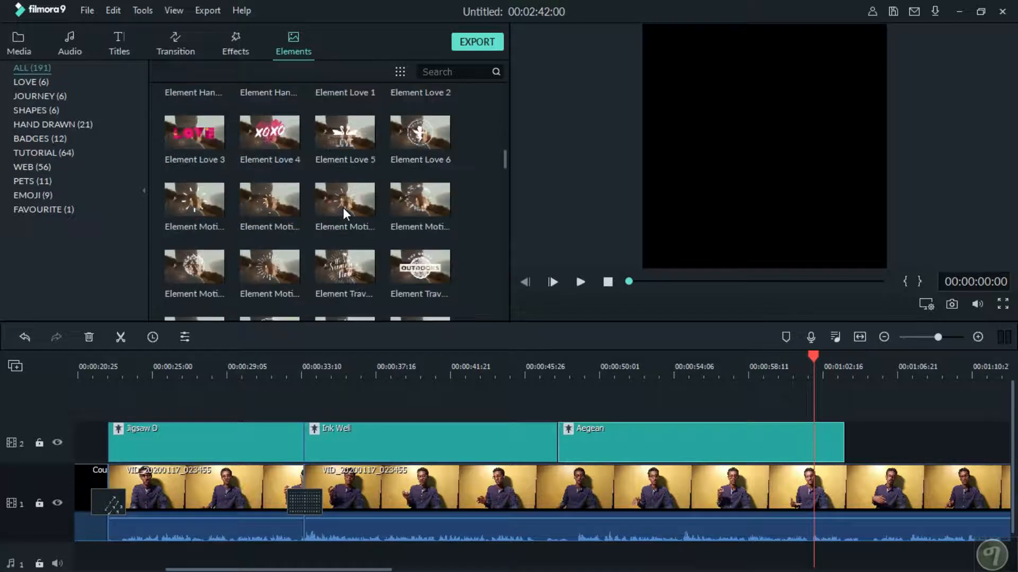
# Add the Element Love 3 element on track 3 at about 00:00:52 and play it from 00:00:51:02
pyautogui.moveTo(220, 151); pyautogui.dragTo(633, 406)
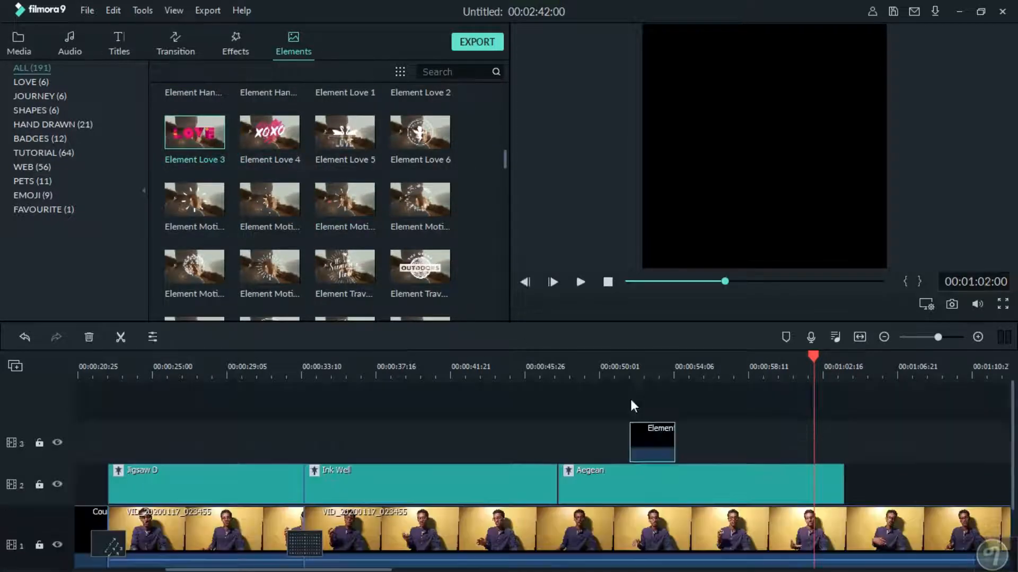
pyautogui.click(618, 362)
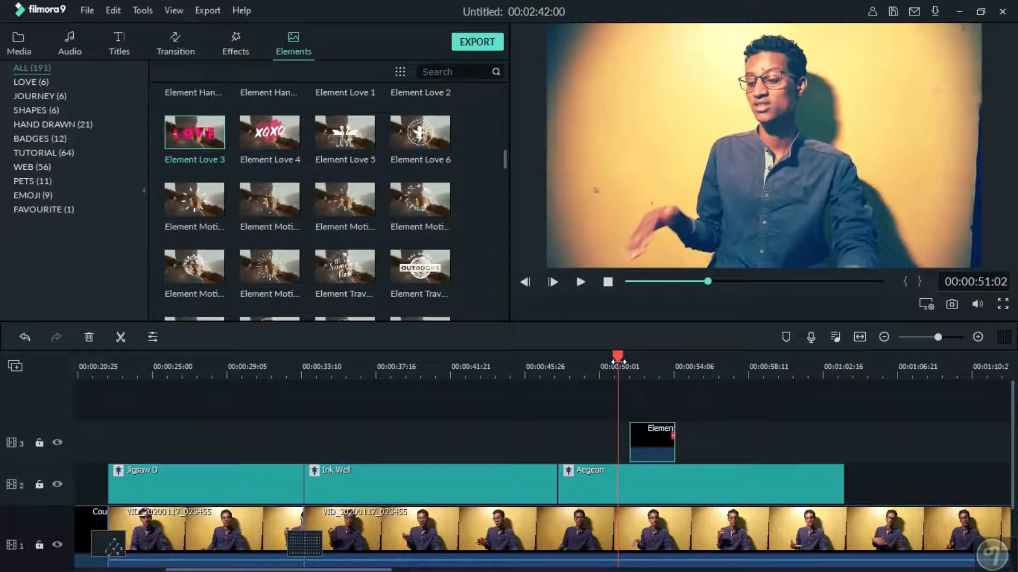
pyautogui.press('space')
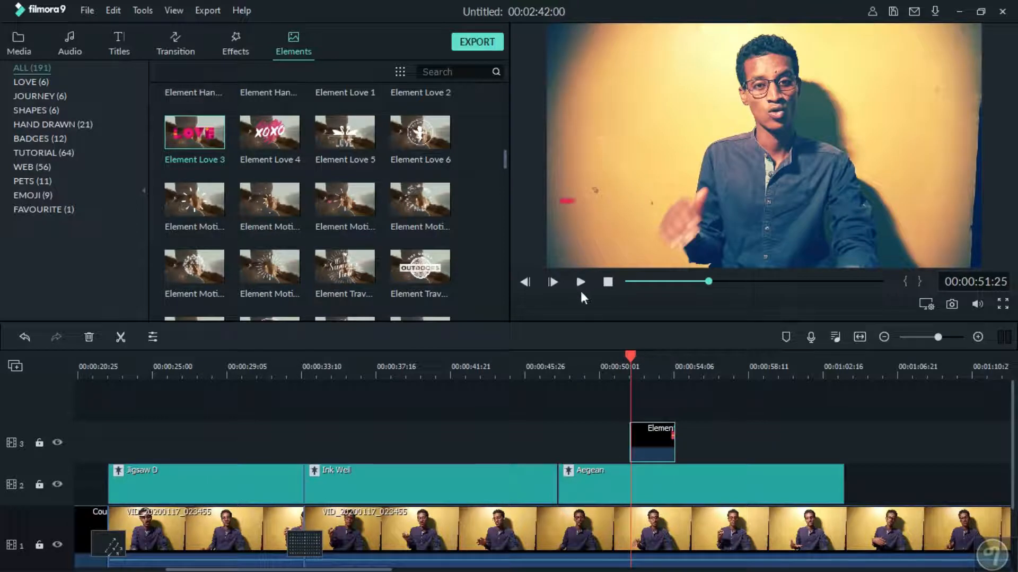
pyautogui.click(581, 285)
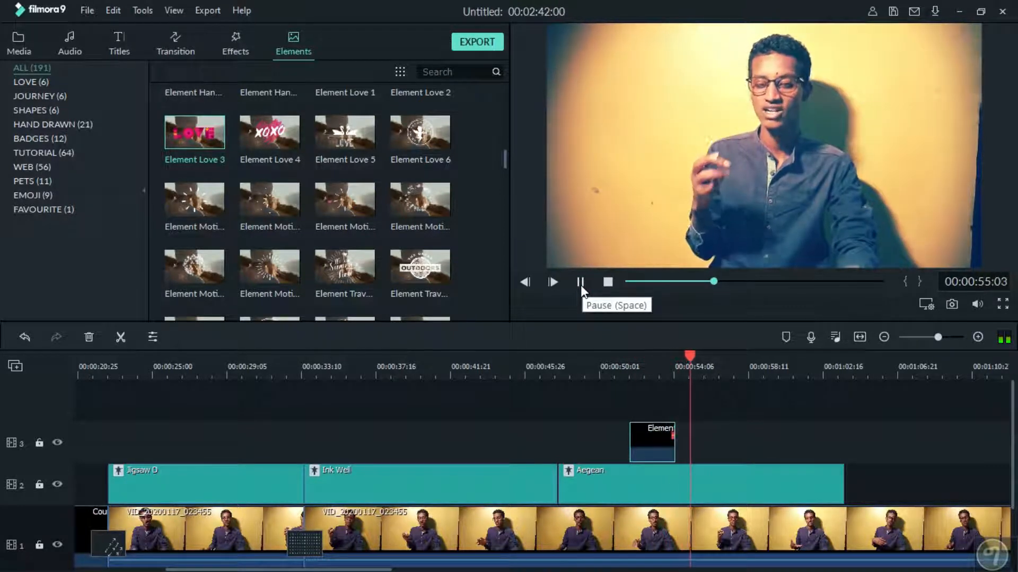
# Add the NEW badge element on track 3 at about 00:00:59:17, above the Aegean effect, and play it
pyautogui.scroll(5, 393, 158)
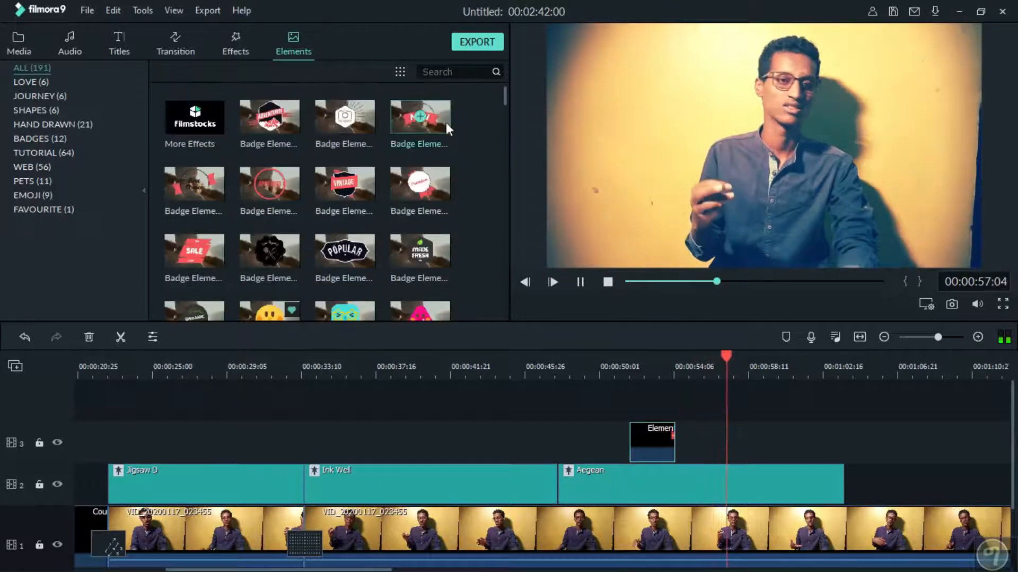
pyautogui.moveTo(446, 122); pyautogui.dragTo(768, 450)
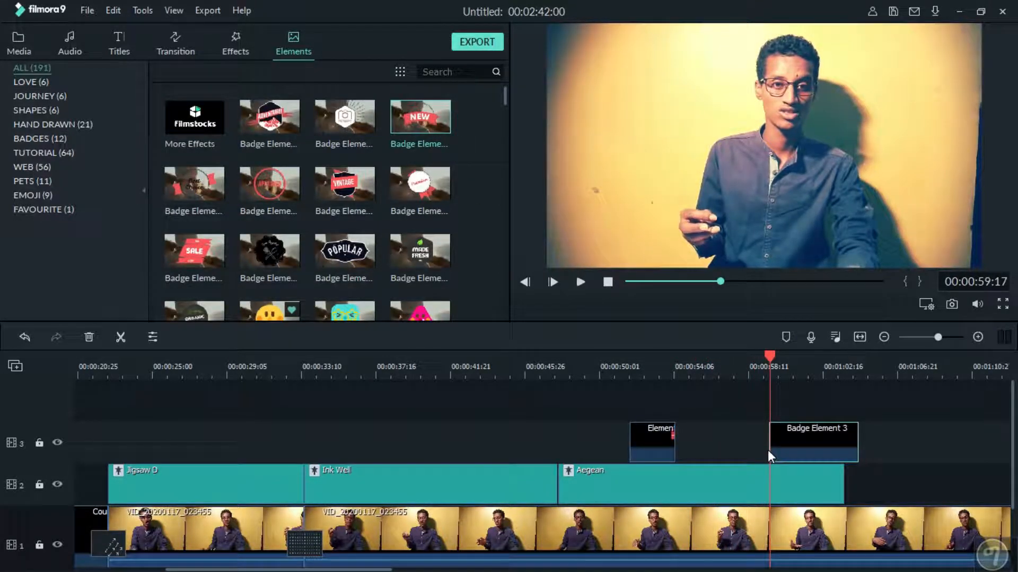
pyautogui.click(580, 280)
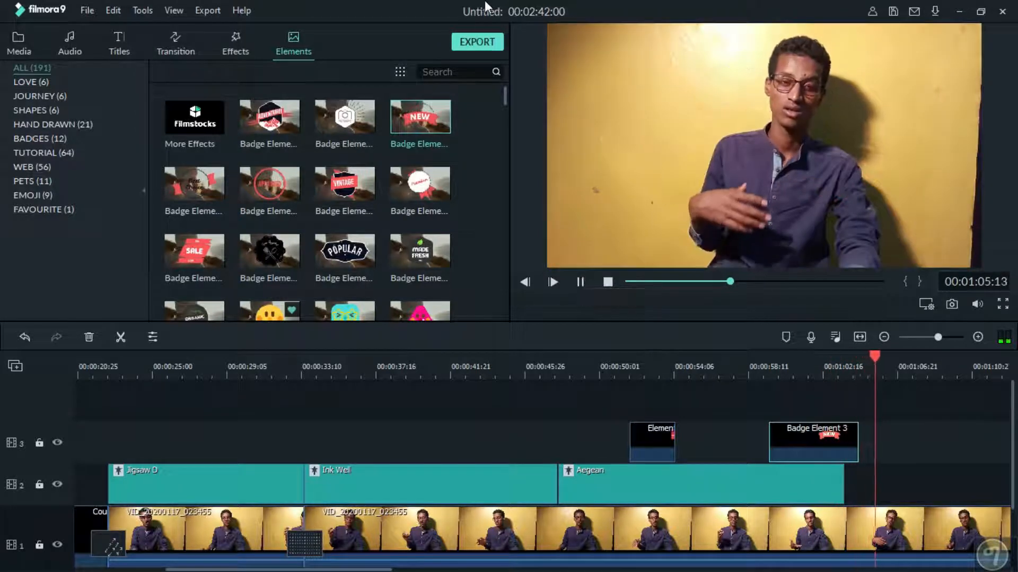
# Look through the love elements and preview Element Love 1, Element Love 5 and Element Love 2
pyautogui.scroll(-5, 400, 208)
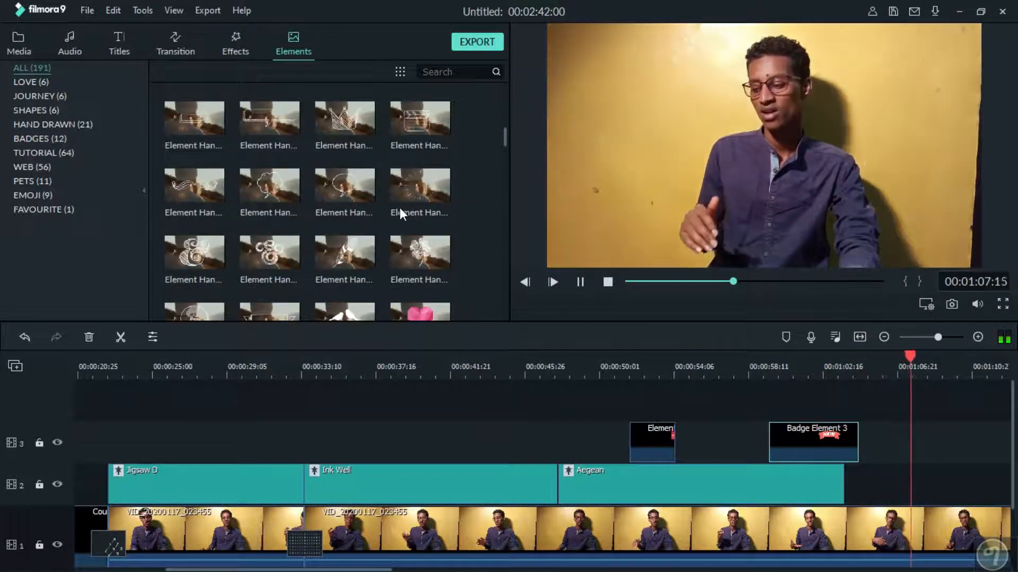
pyautogui.scroll(-4, 400, 208)
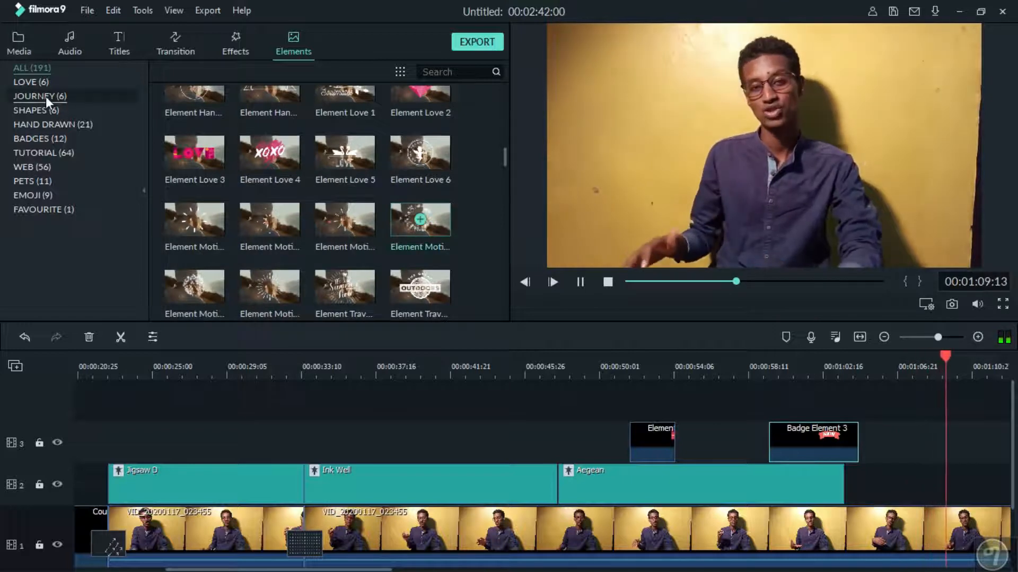
pyautogui.click(35, 82)
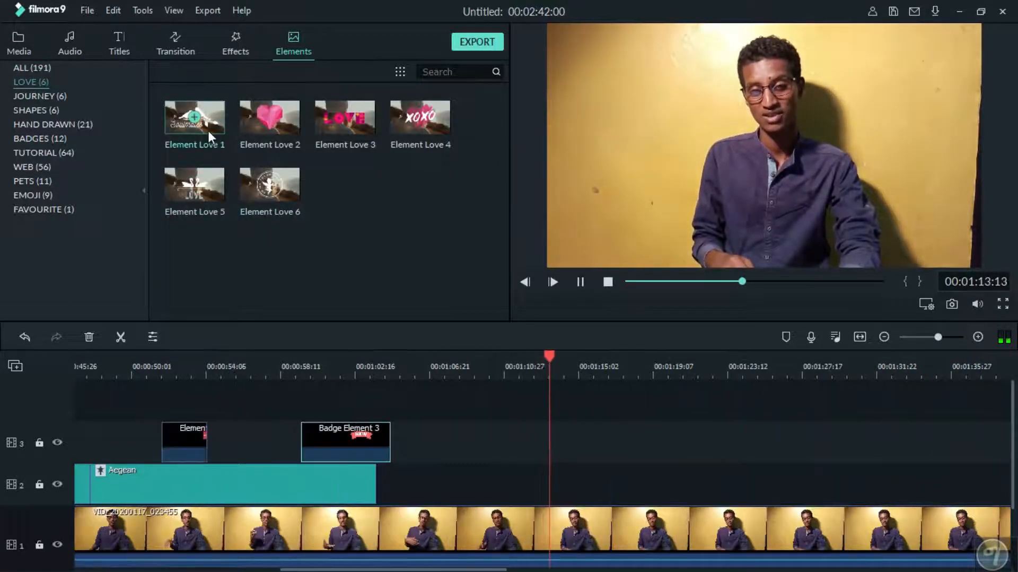
pyautogui.click(209, 133)
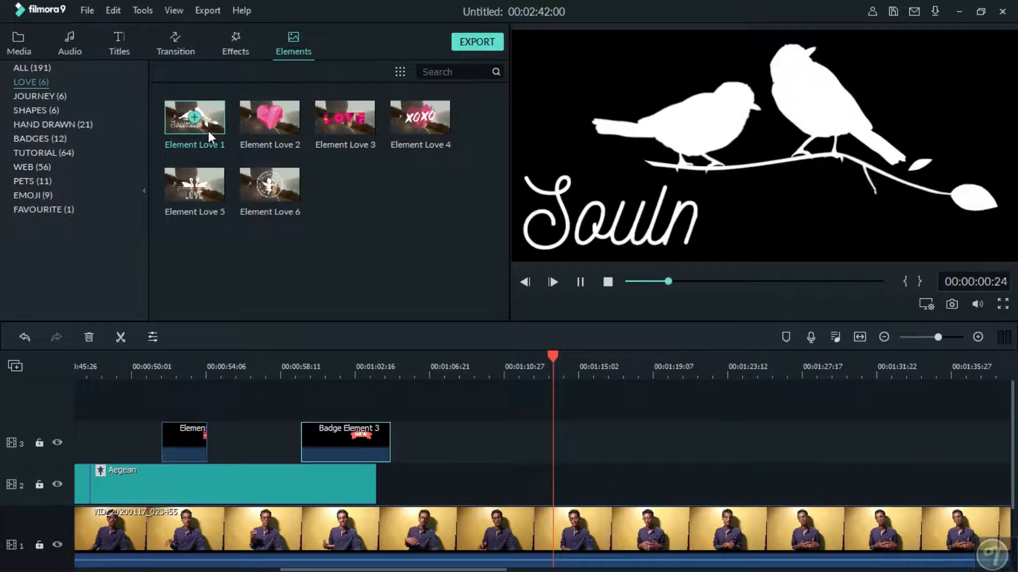
pyautogui.click(221, 191)
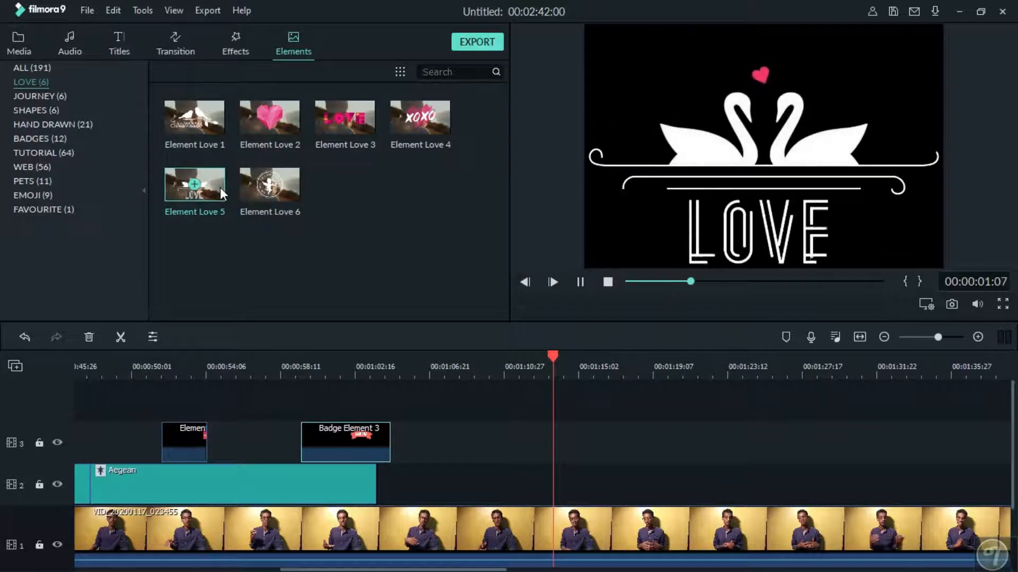
pyautogui.click(282, 130)
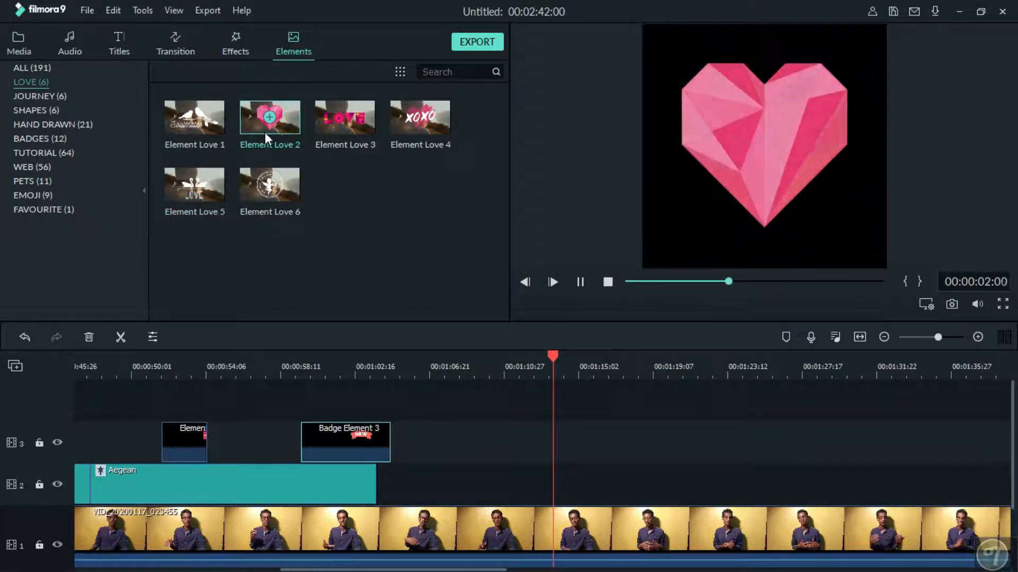
# Add the LET'S GO! journey element on track 2 at about 00:01:12 and play the video from just before it
pyautogui.click(69, 96)
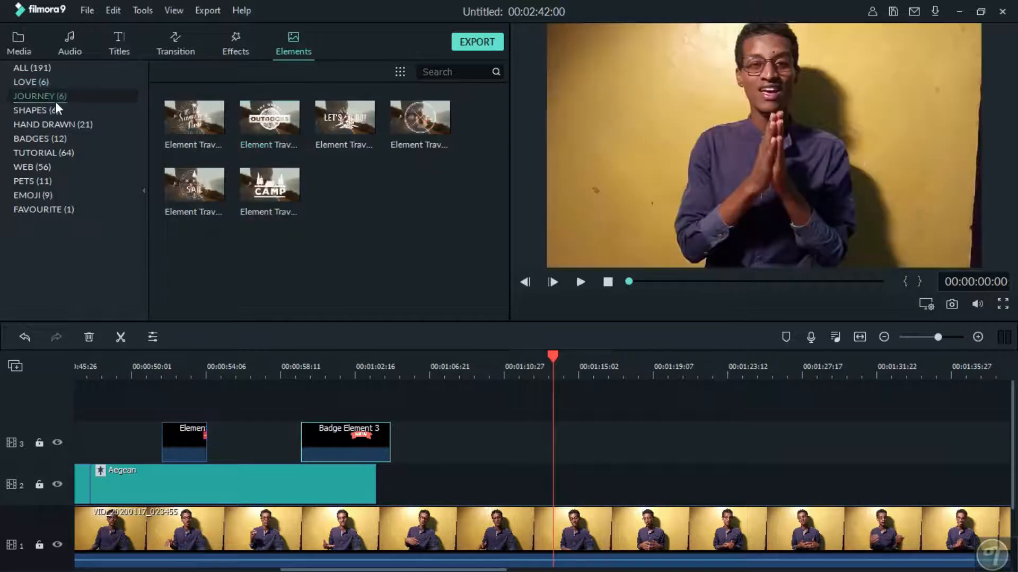
pyautogui.click(372, 131)
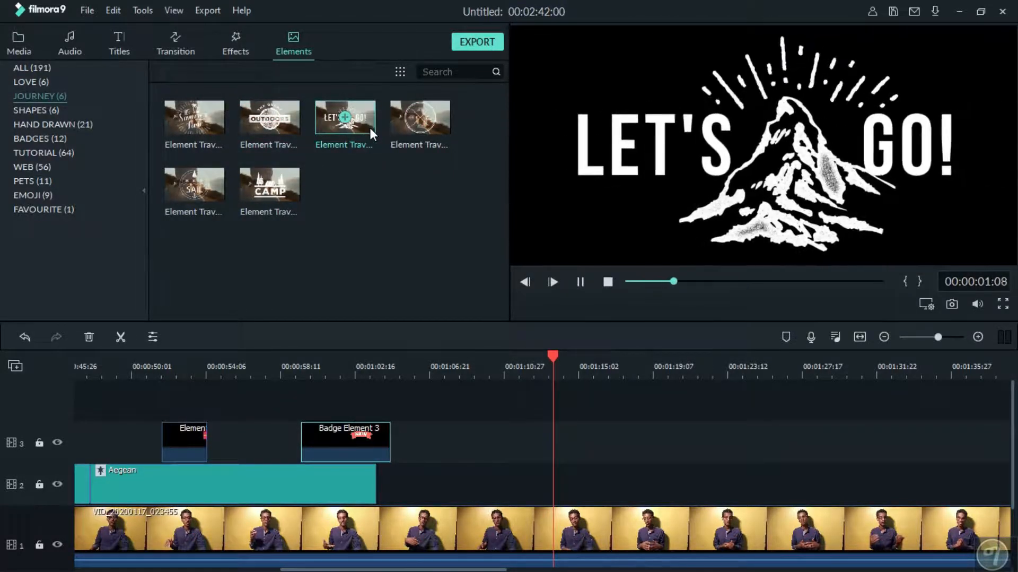
pyautogui.moveTo(370, 129); pyautogui.dragTo(528, 483)
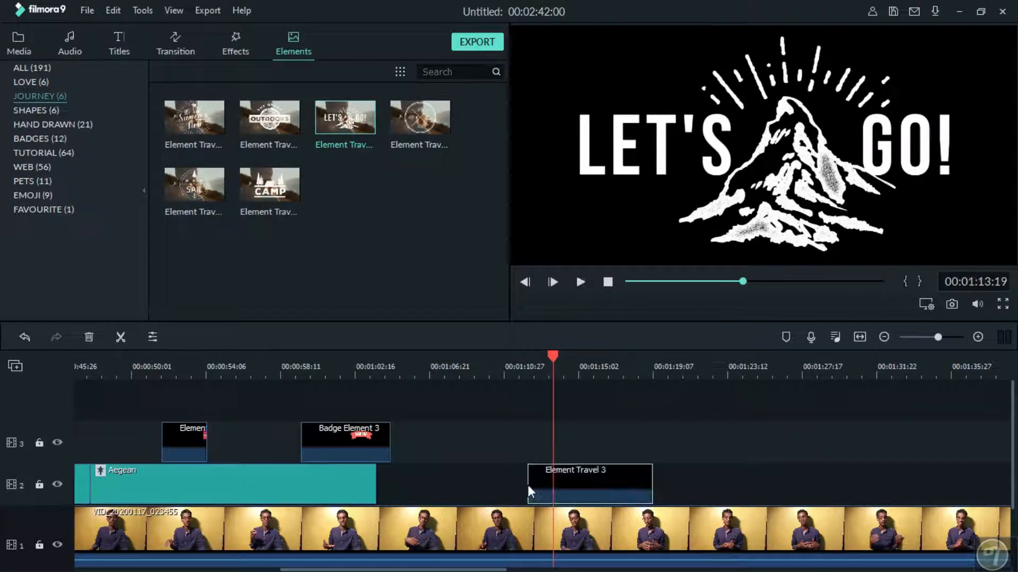
pyautogui.click(509, 358)
pyautogui.click(581, 282)
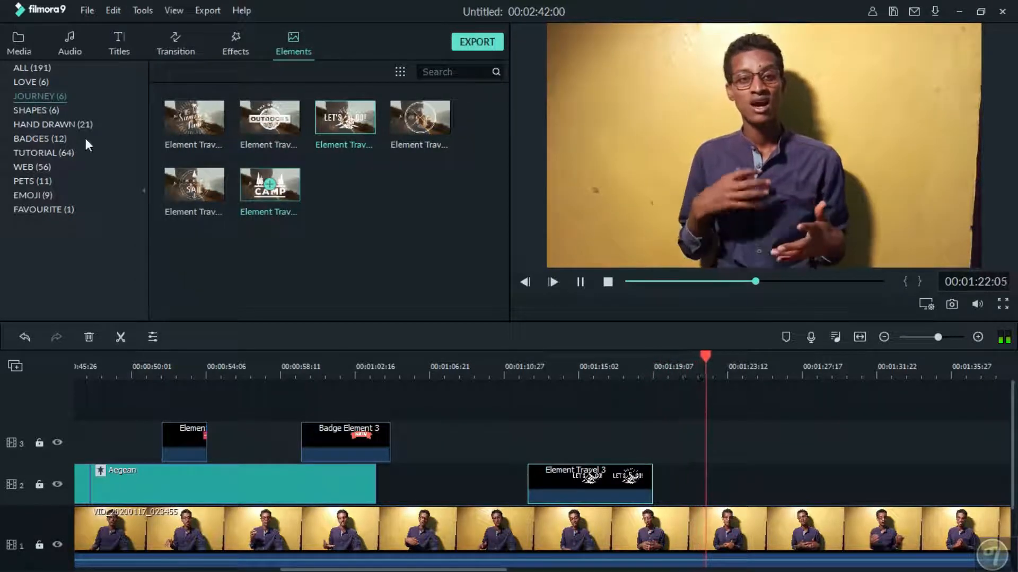
# Look through the shapes and hand-drawn elements, previewing the clapperboard, bunting, block arrow and feather
pyautogui.click(42, 112)
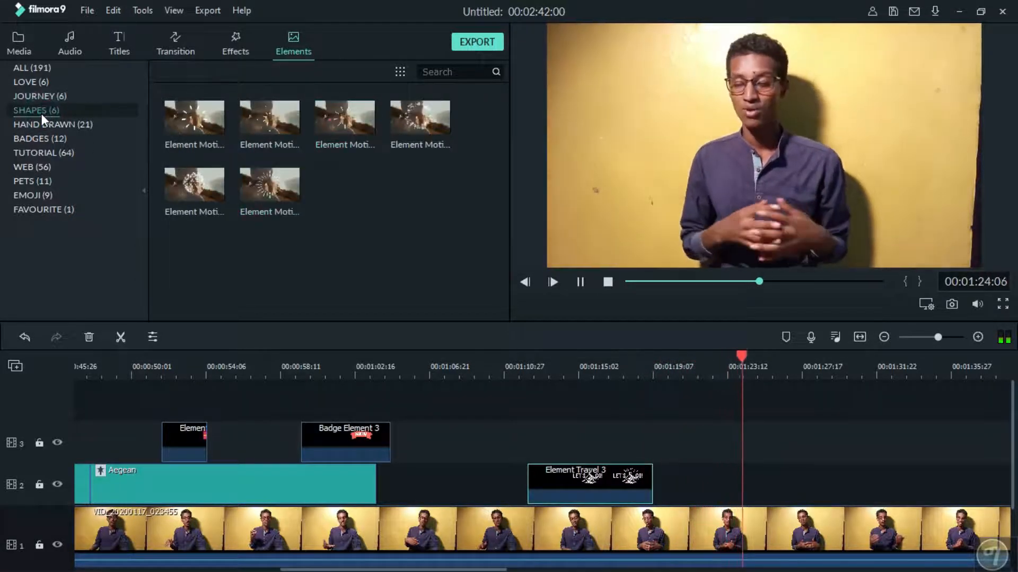
pyautogui.click(41, 124)
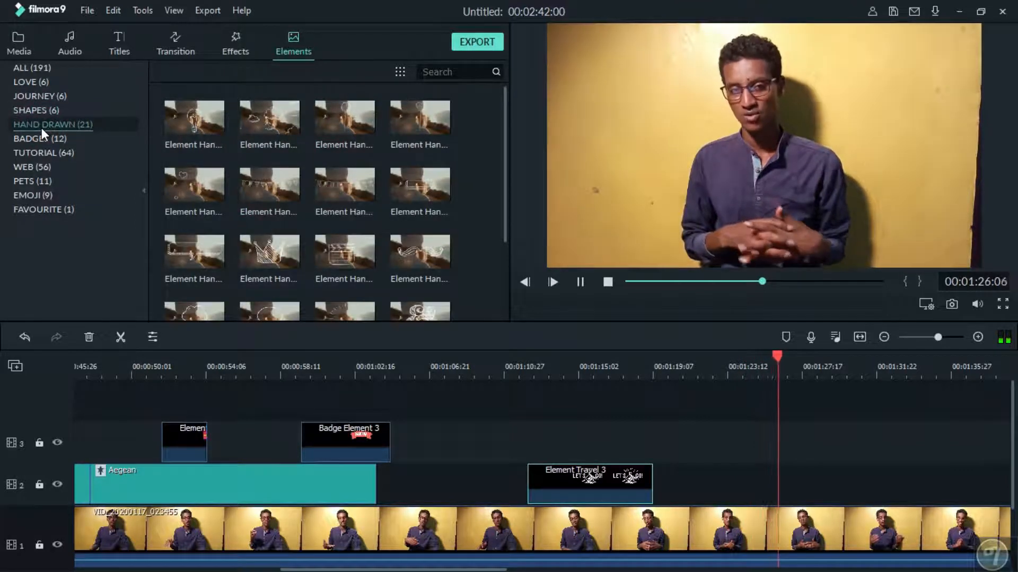
pyautogui.click(368, 253)
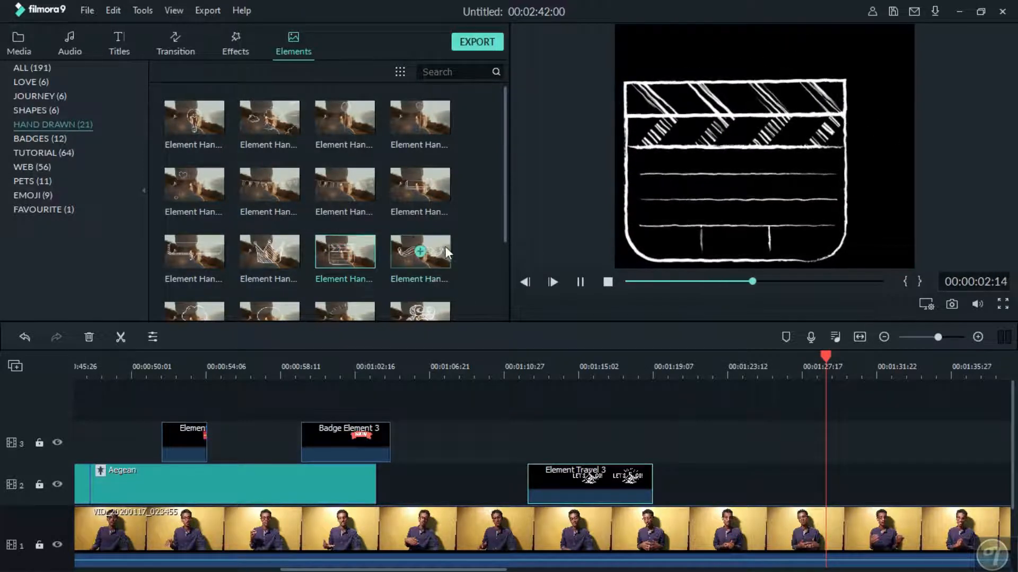
pyautogui.click(362, 192)
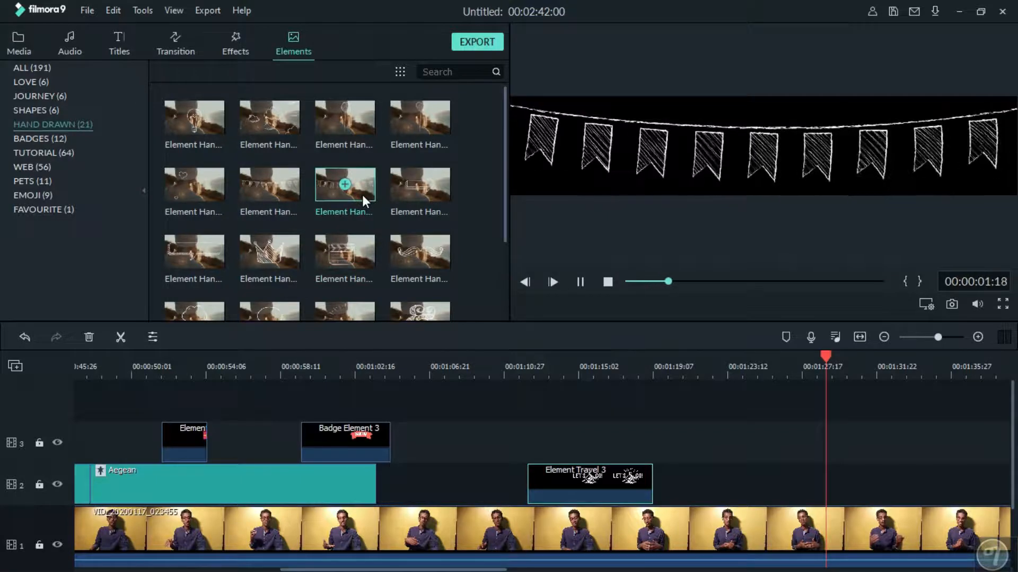
pyautogui.click(443, 197)
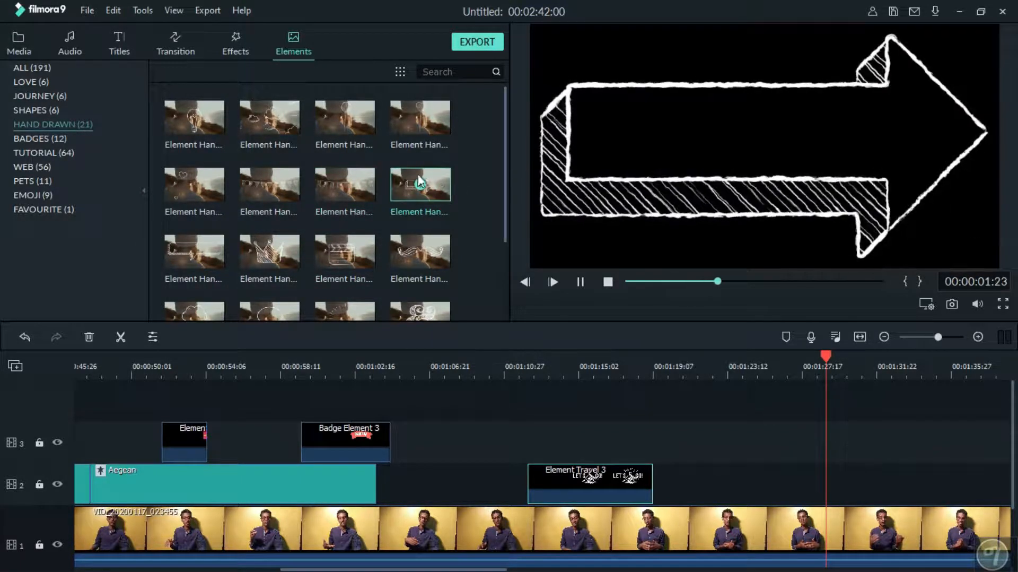
pyautogui.scroll(-5, 291, 209)
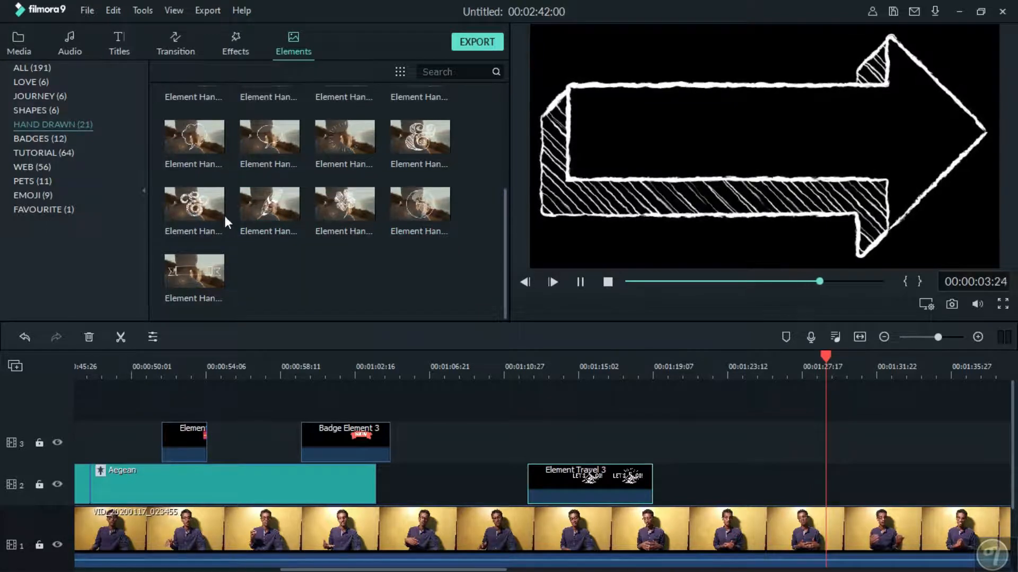
pyautogui.click(218, 210)
pyautogui.click(291, 217)
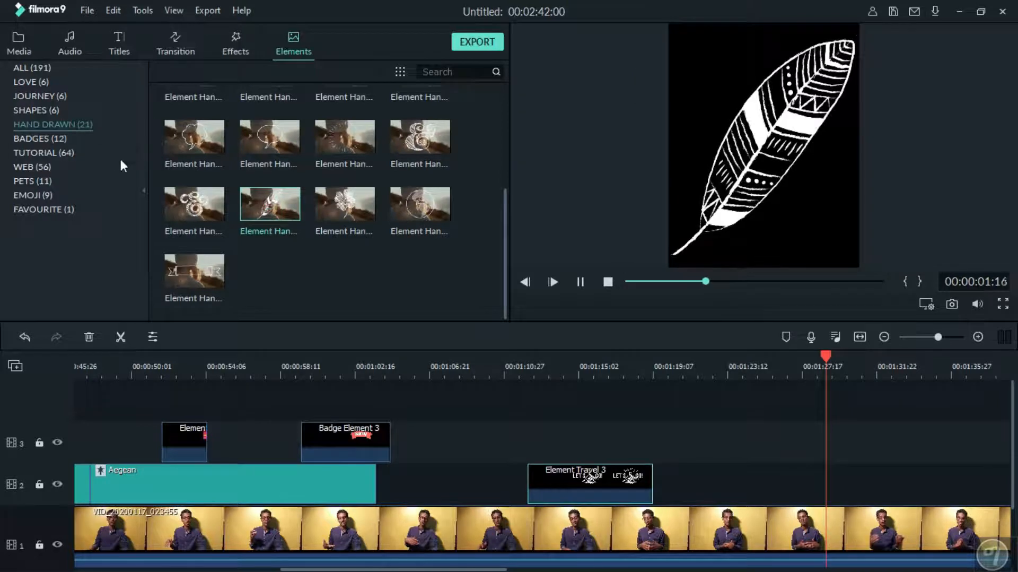
# Preview the SALE and VINTAGE elements among the badges
pyautogui.click(47, 141)
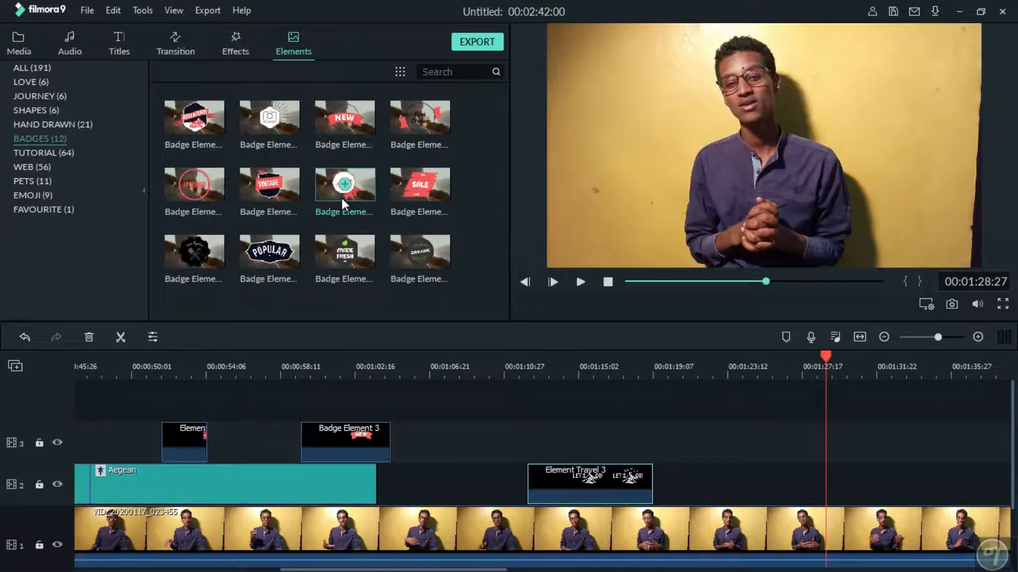
pyautogui.click(441, 191)
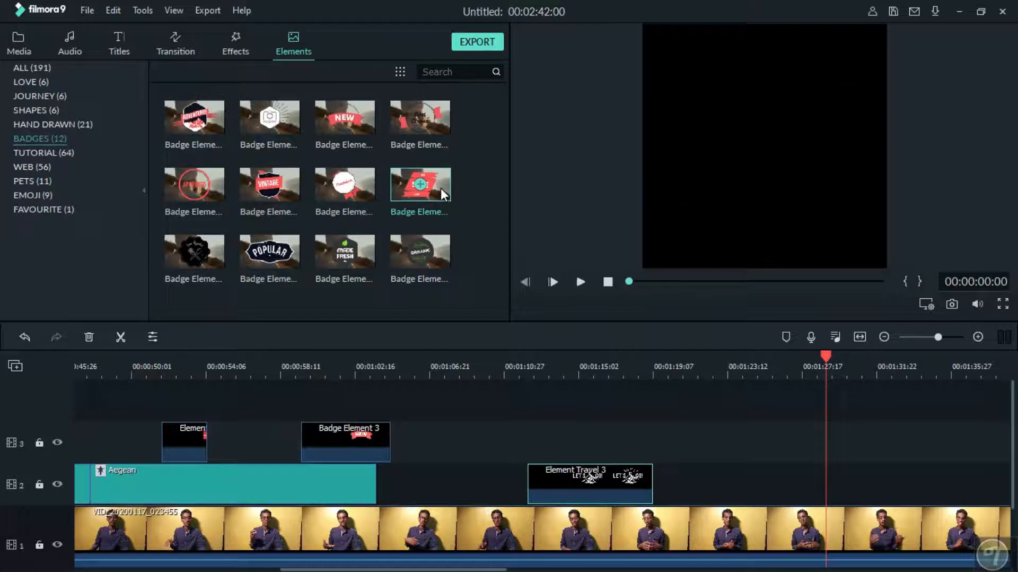
pyautogui.click(295, 189)
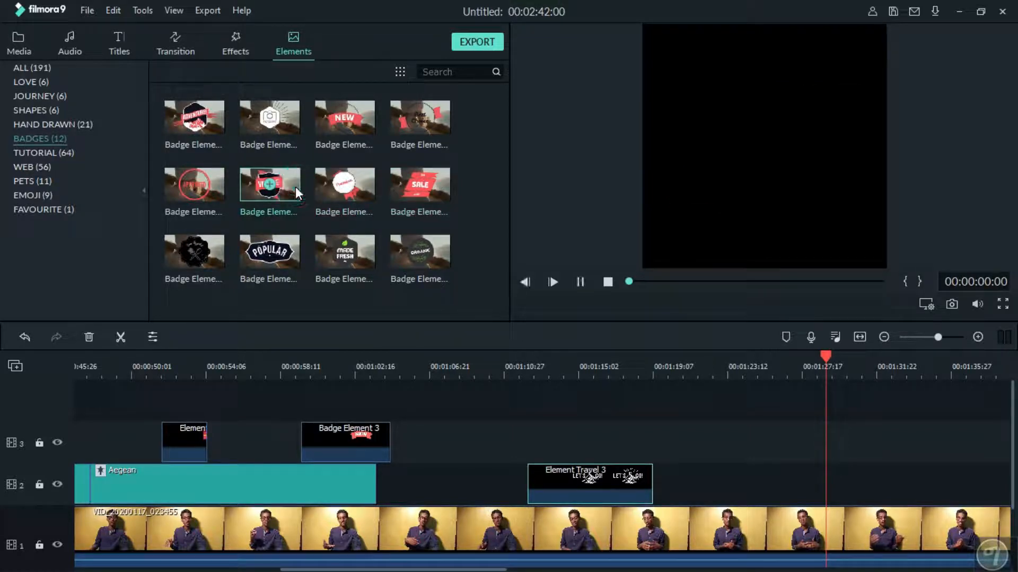
# Look through the tutorial elements and preview a black arrow and a thick white arrow
pyautogui.click(63, 152)
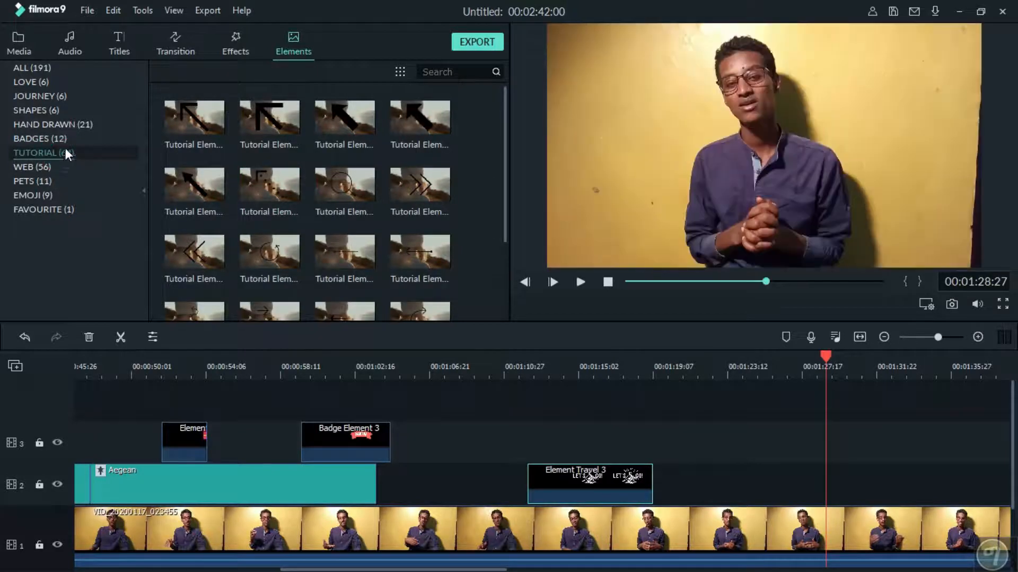
pyautogui.click(288, 120)
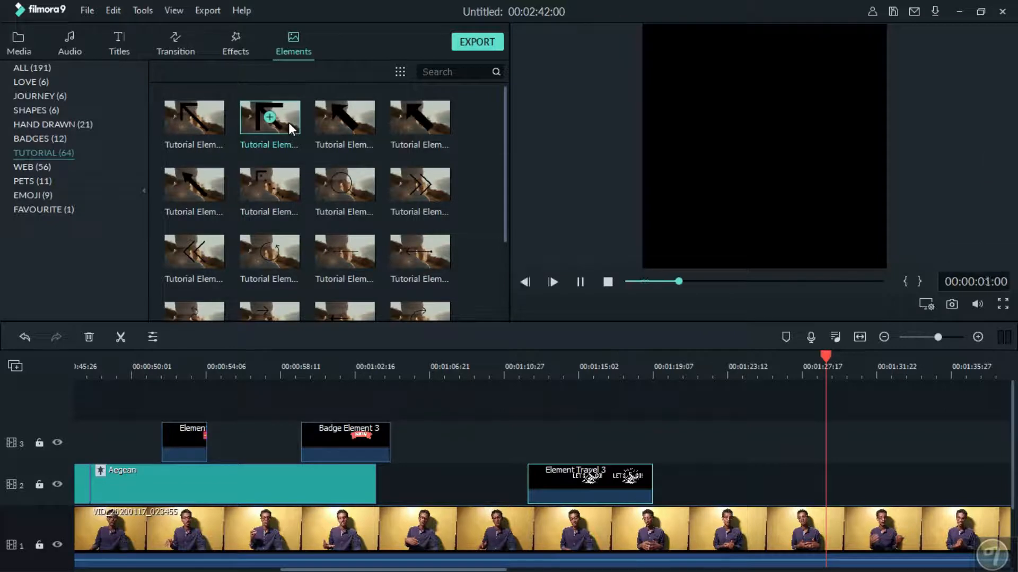
pyautogui.scroll(-2, 406, 199)
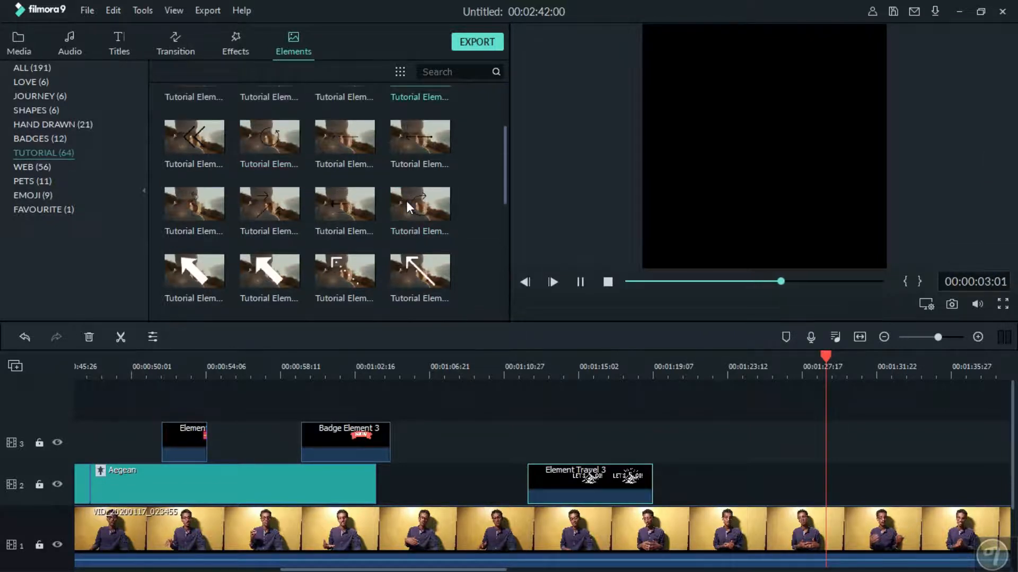
pyautogui.click(295, 269)
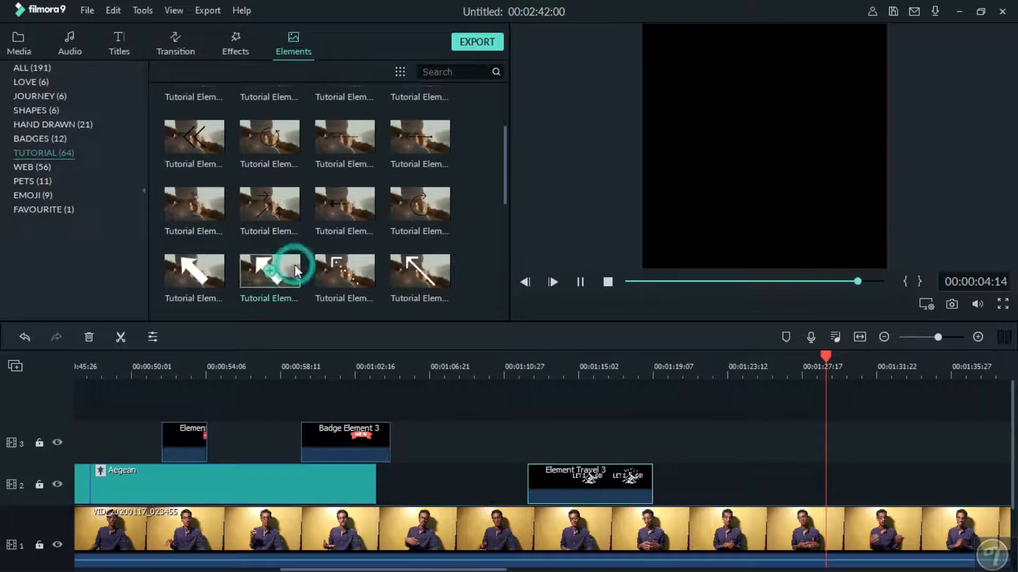
pyautogui.scroll(-3, 296, 270)
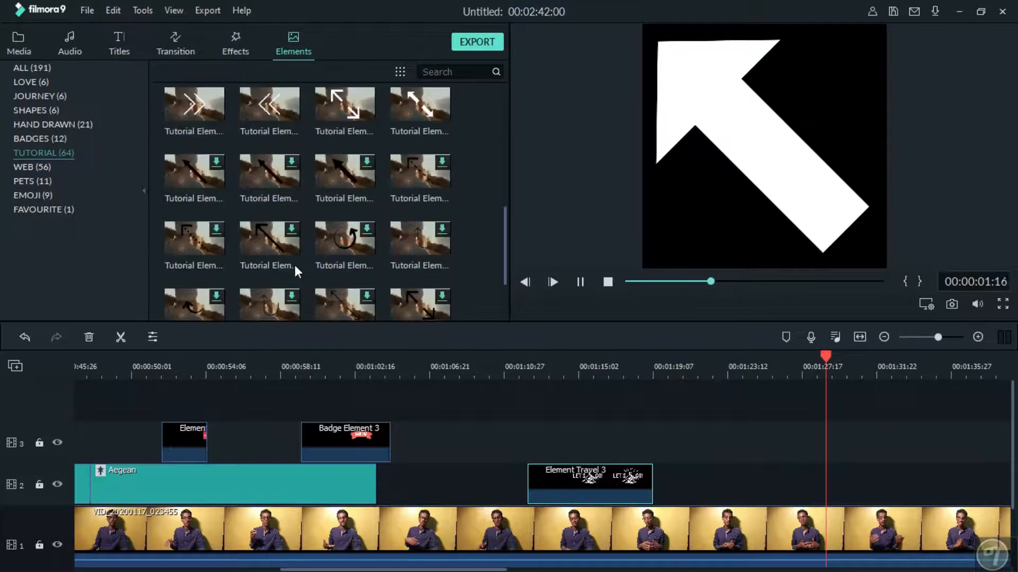
pyautogui.scroll(5, 294, 262)
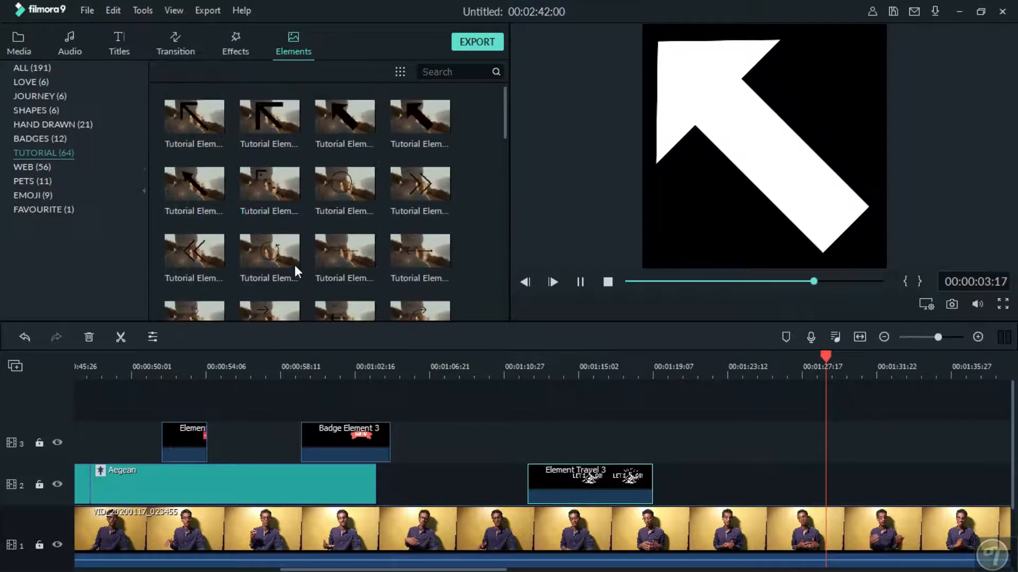
pyautogui.scroll(-3, 420, 218)
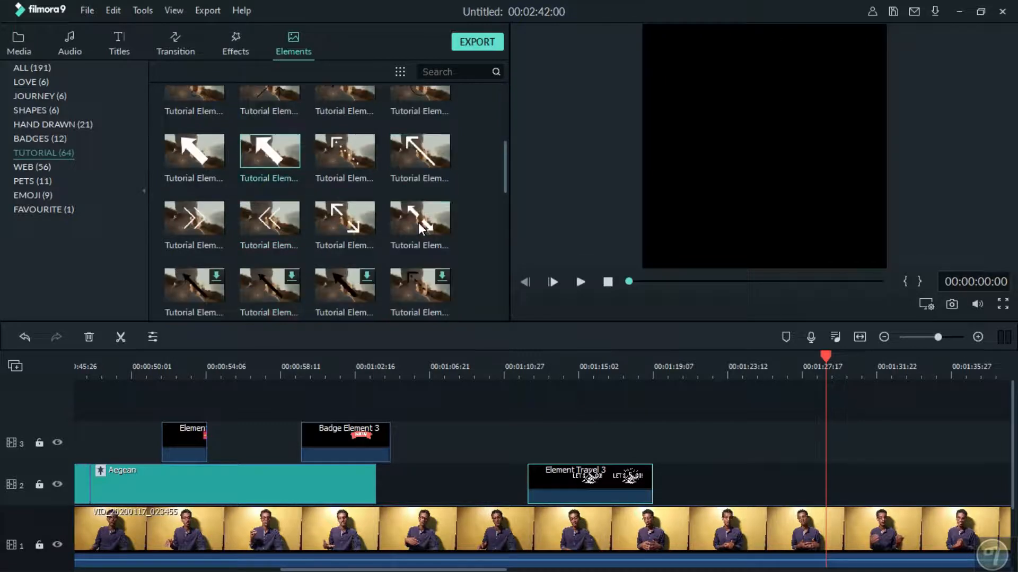
pyautogui.scroll(-3, 419, 225)
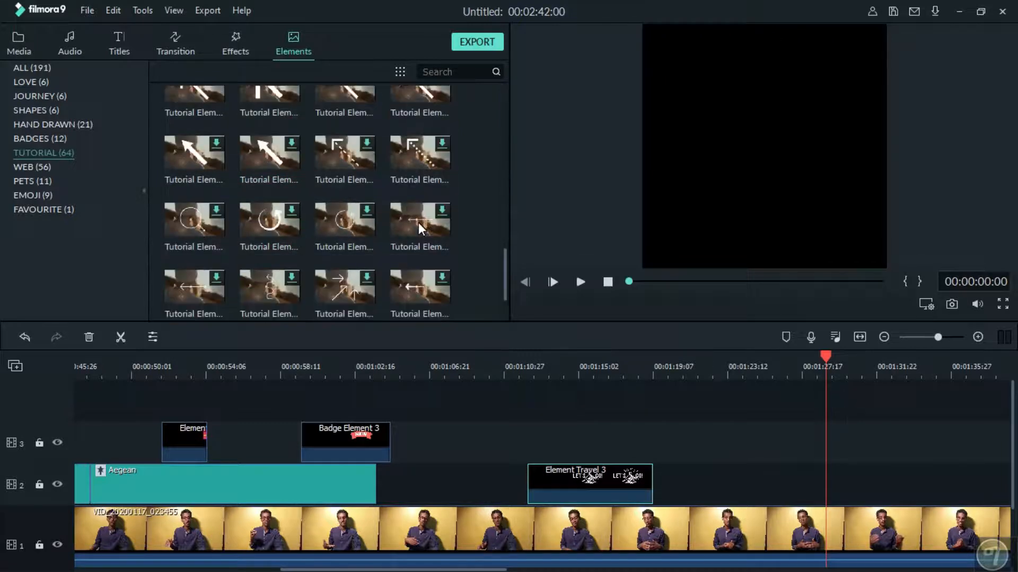
# Preview the thumbs-up, download, mouse cursor, heart and location pin elements among the web elements
pyautogui.click(25, 167)
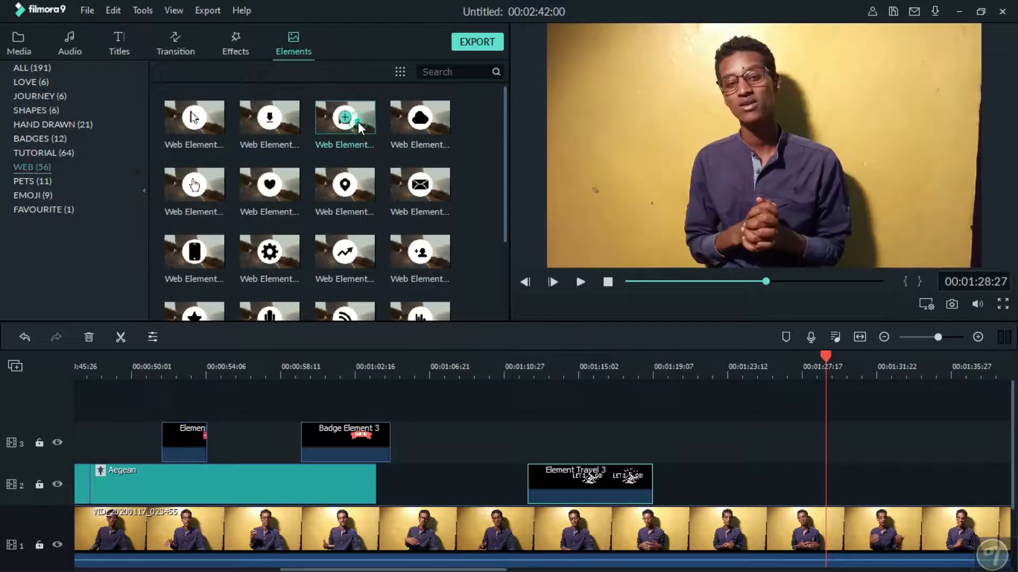
pyautogui.click(358, 122)
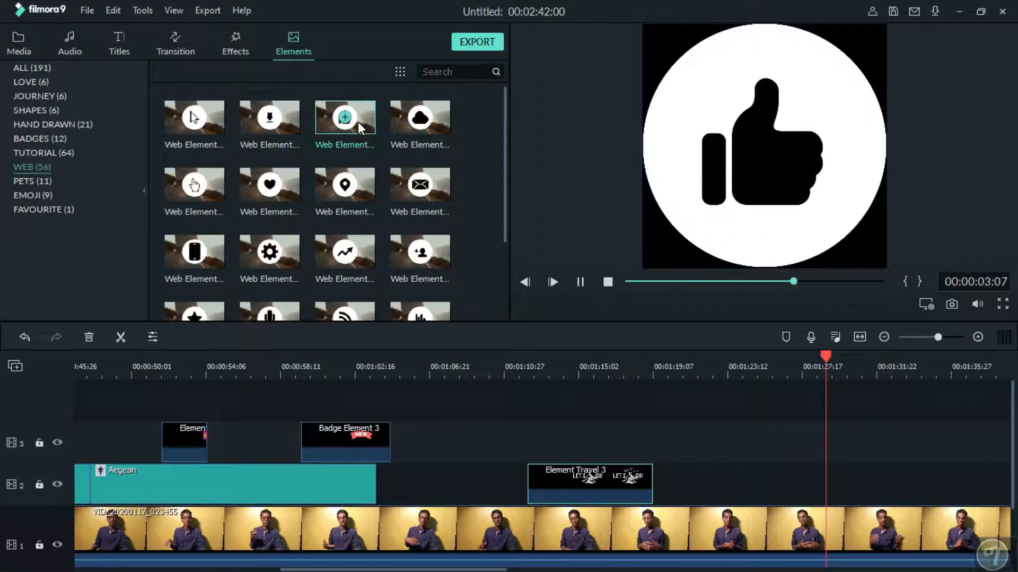
pyautogui.click(288, 131)
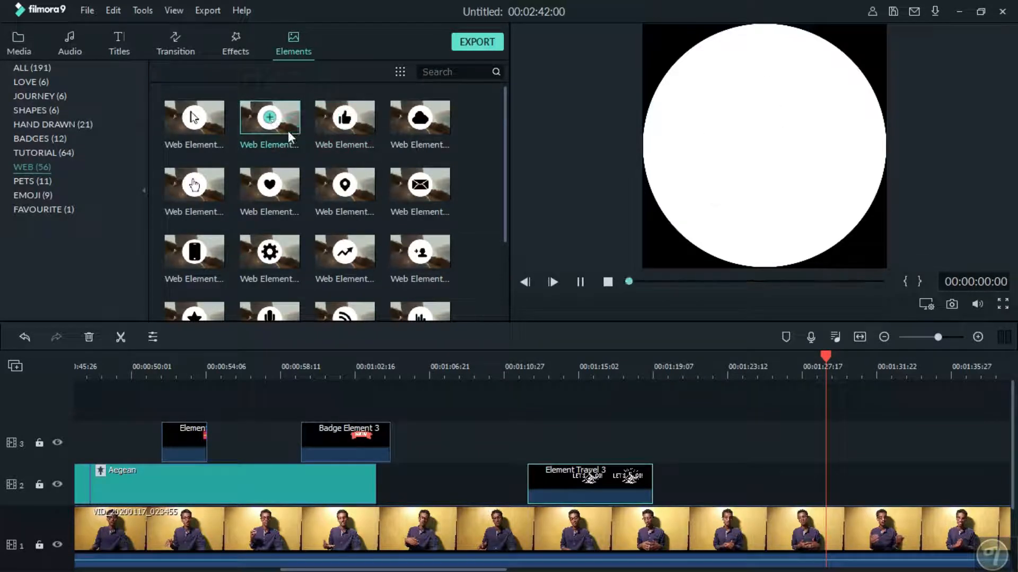
pyautogui.click(221, 116)
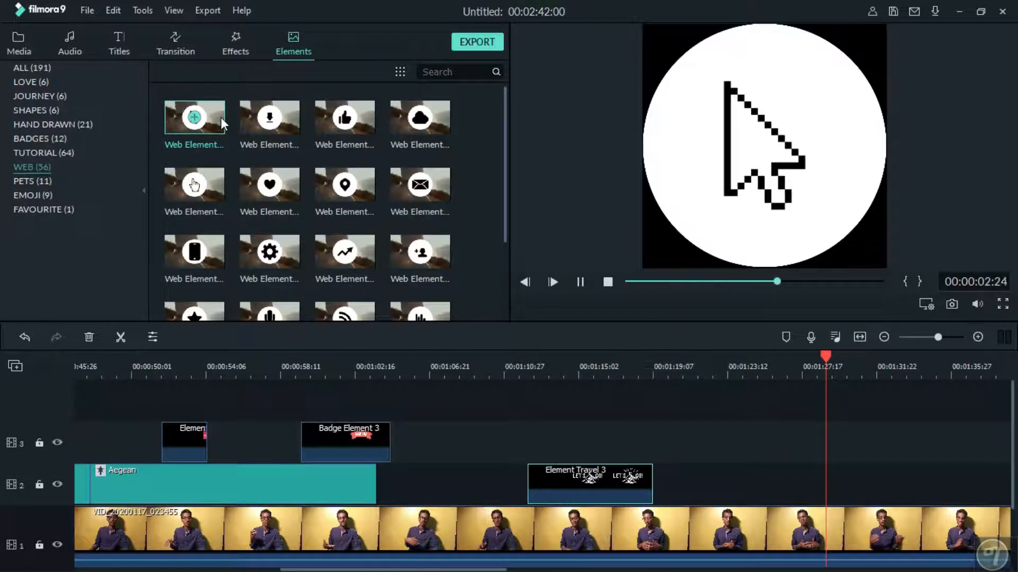
pyautogui.click(286, 177)
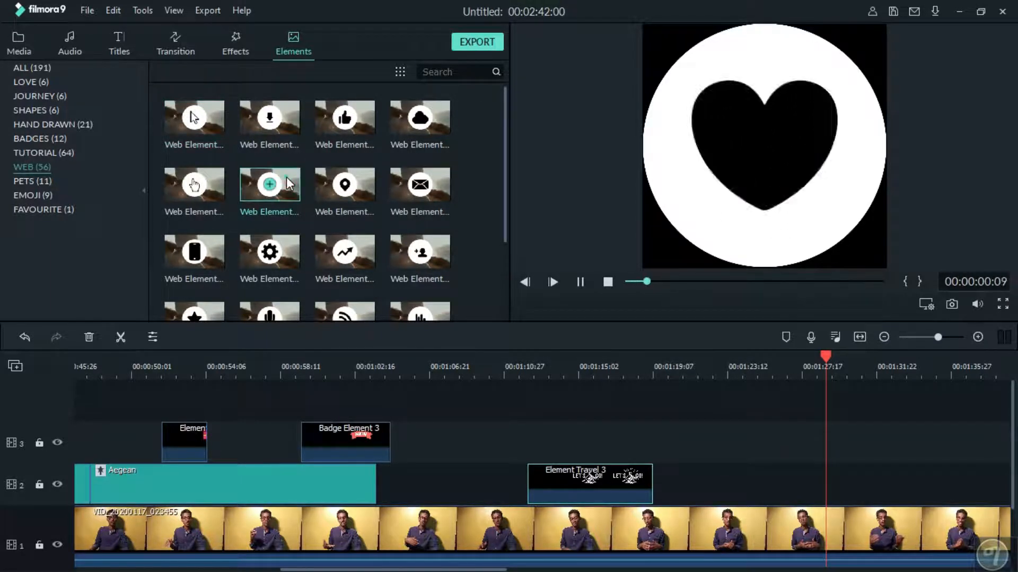
pyautogui.click(361, 183)
# Preview the orange cat and the red bird among the pet elements
pyautogui.click(63, 179)
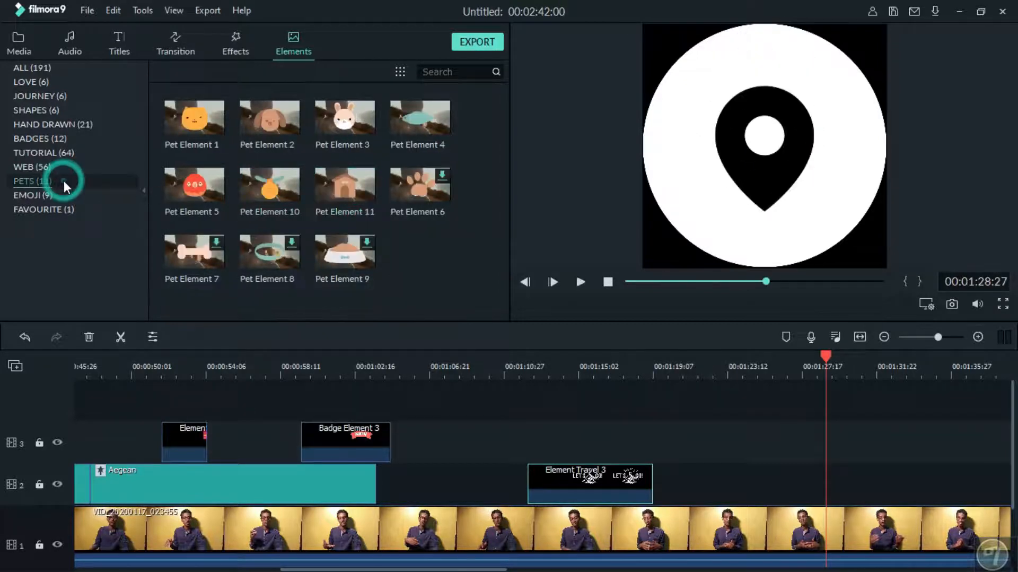
pyautogui.click(206, 127)
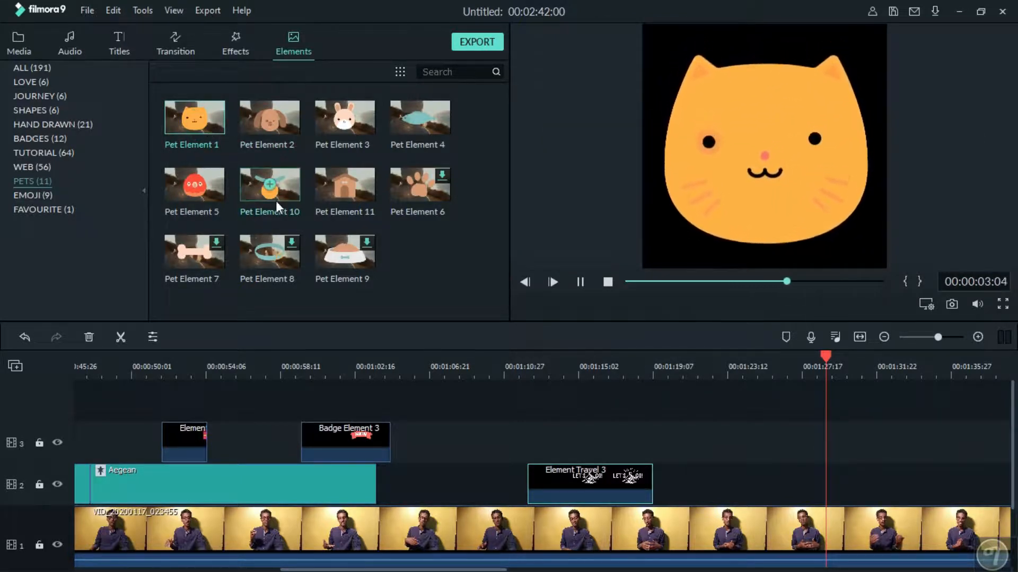
pyautogui.click(215, 190)
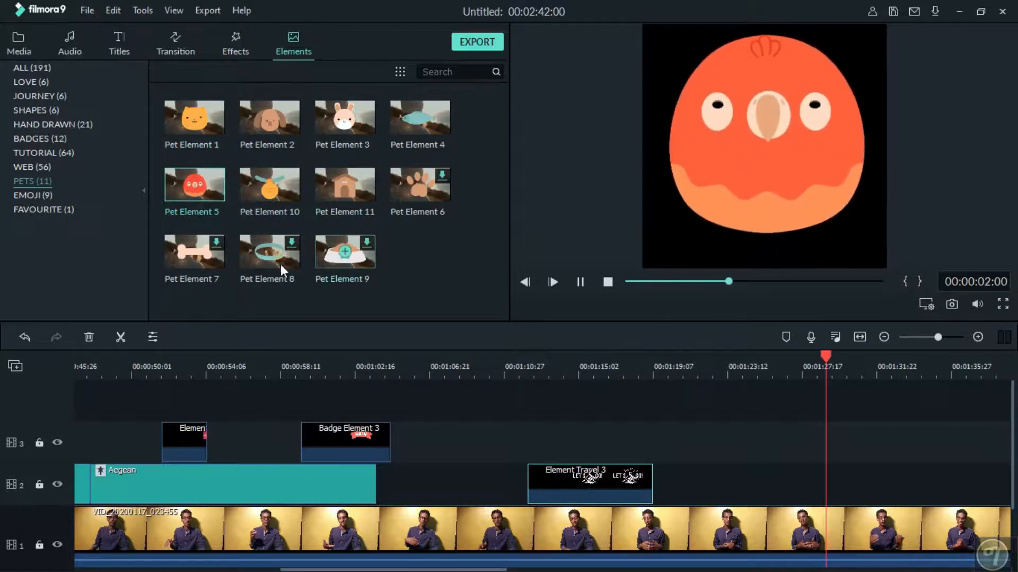
# Add the orange tongue-out emoji element on track 2 at about 00:01:27 and play the video from its start
pyautogui.click(27, 196)
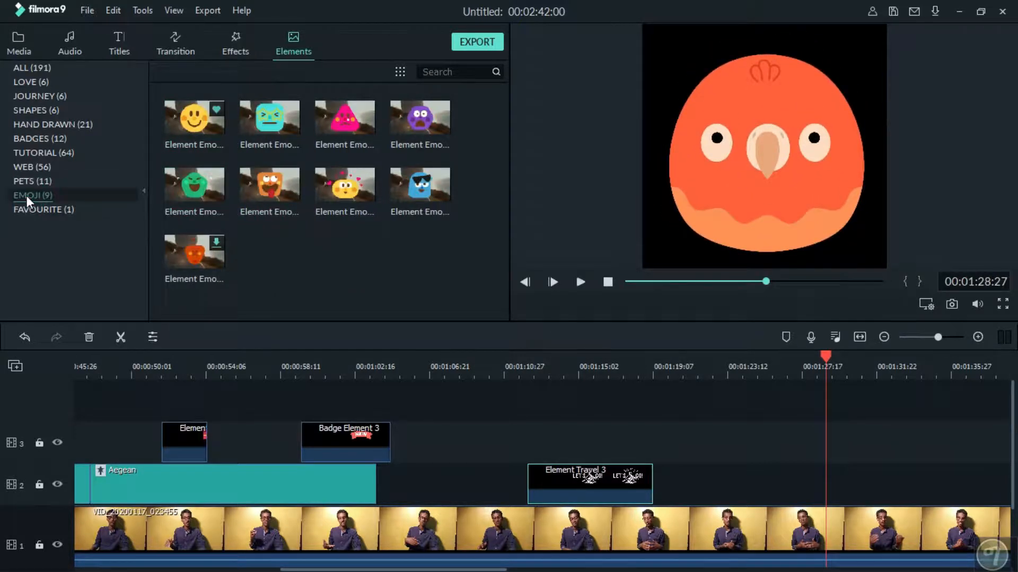
pyautogui.click(283, 181)
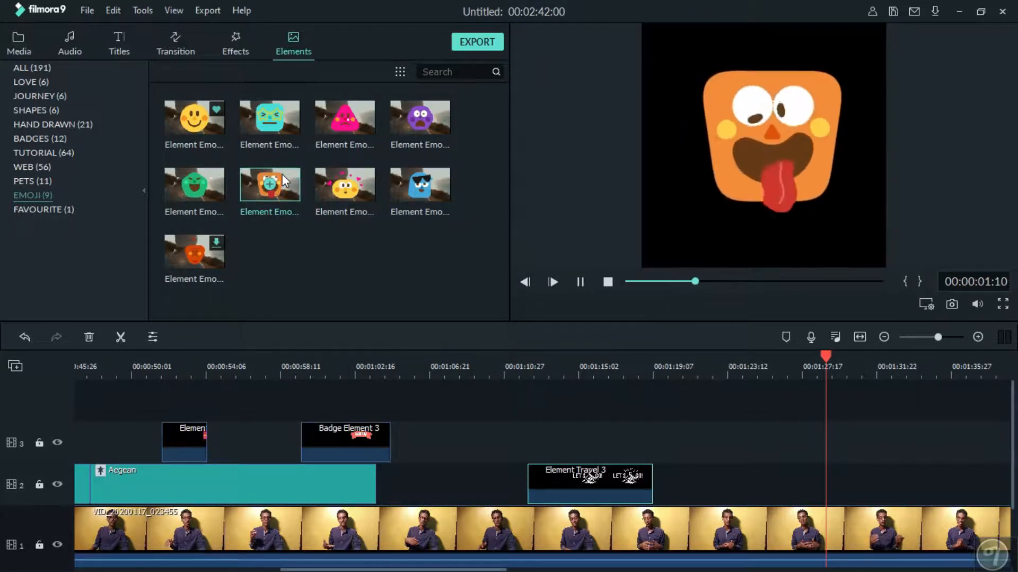
pyautogui.moveTo(282, 174); pyautogui.dragTo(796, 475)
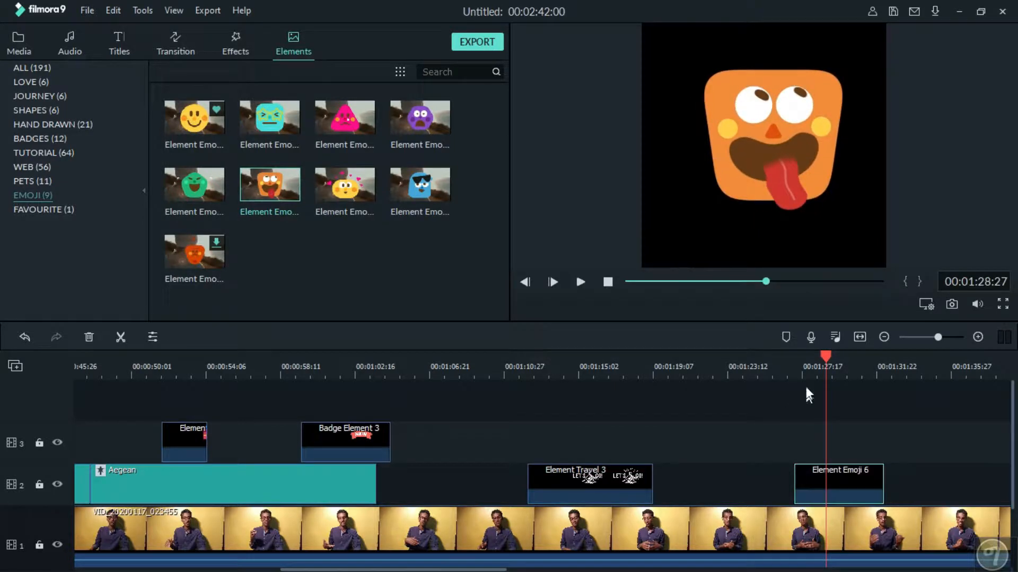
pyautogui.click(794, 365)
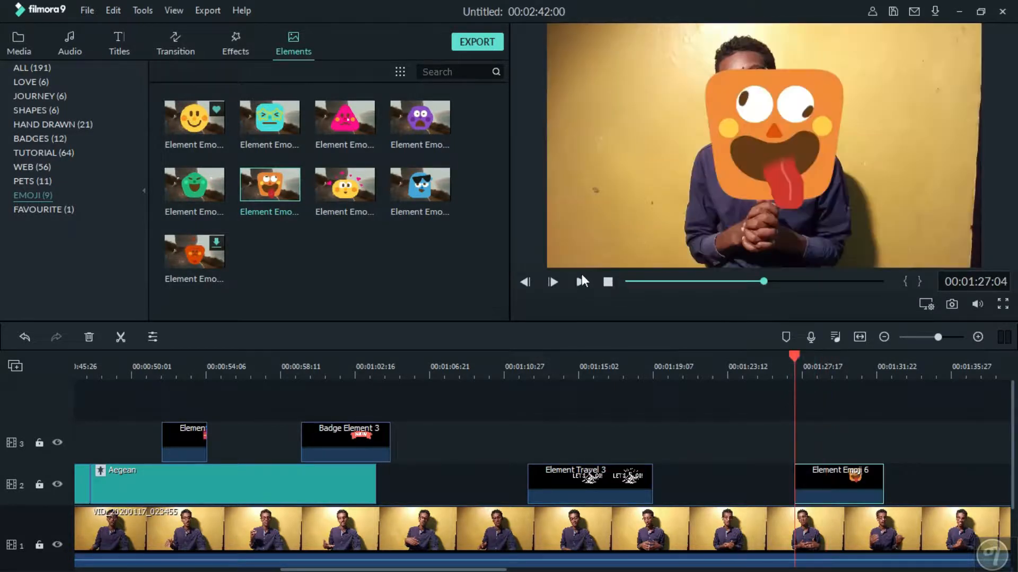
pyautogui.click(581, 276)
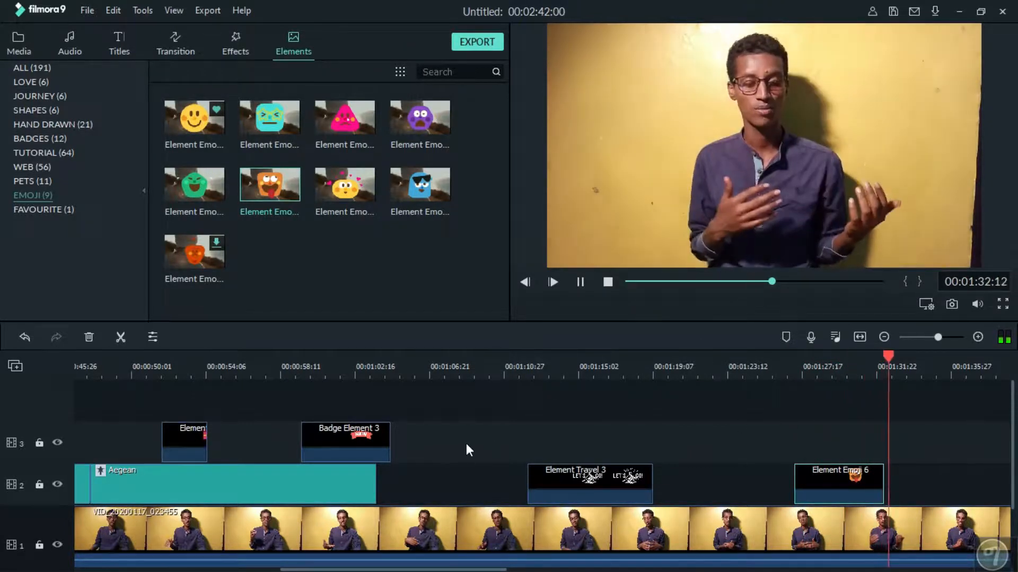
pyautogui.click(164, 49)
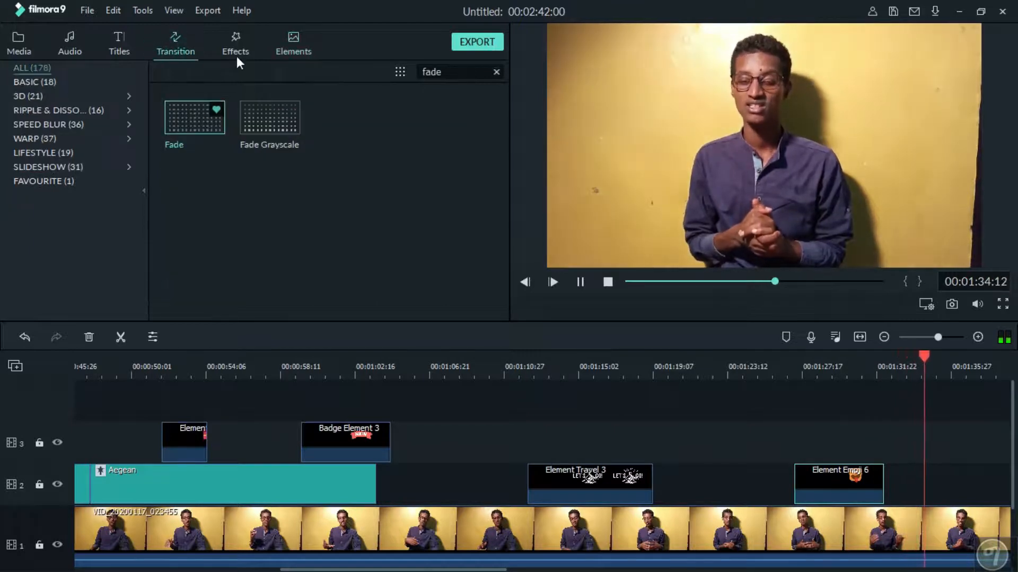
pyautogui.click(237, 41)
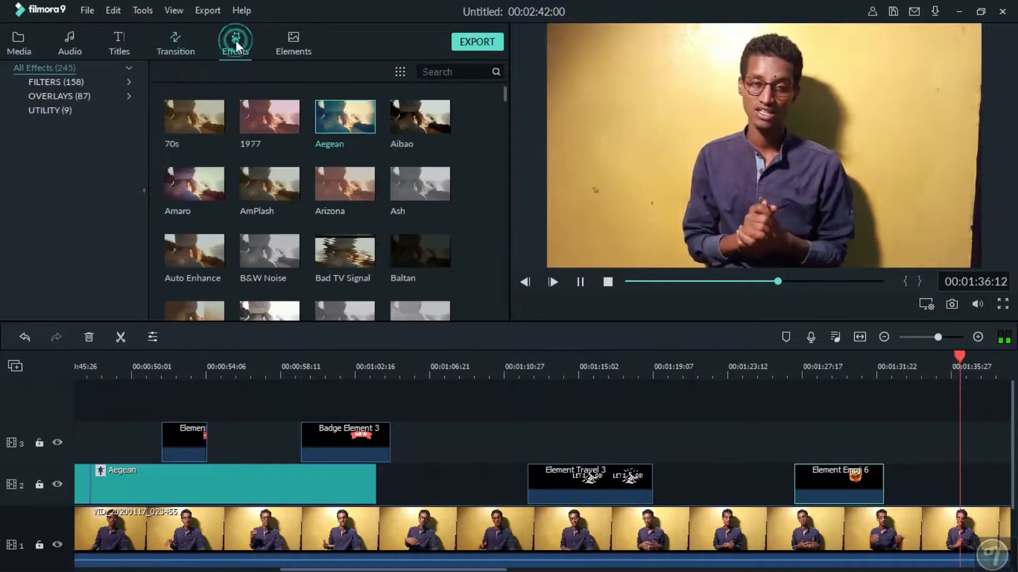
pyautogui.click(295, 40)
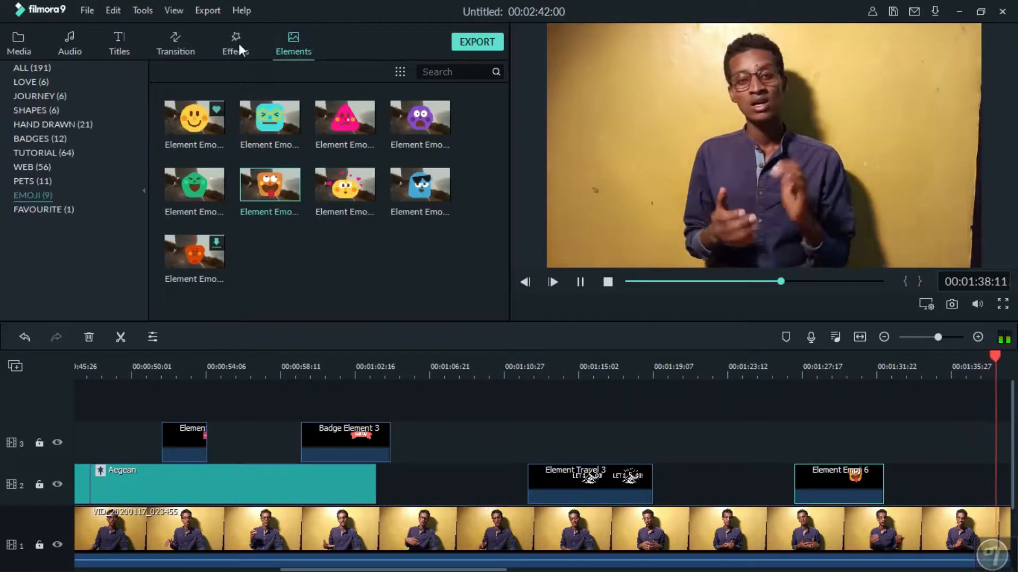